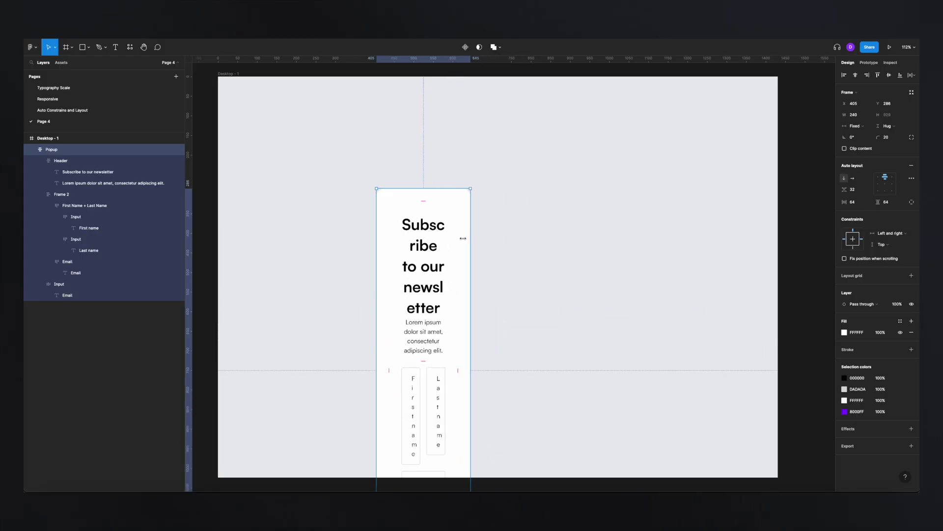
Resize the example newsletter popups and the shoe shop page horizontally to check how their layouts respond.
drag(467, 241, 586, 240)
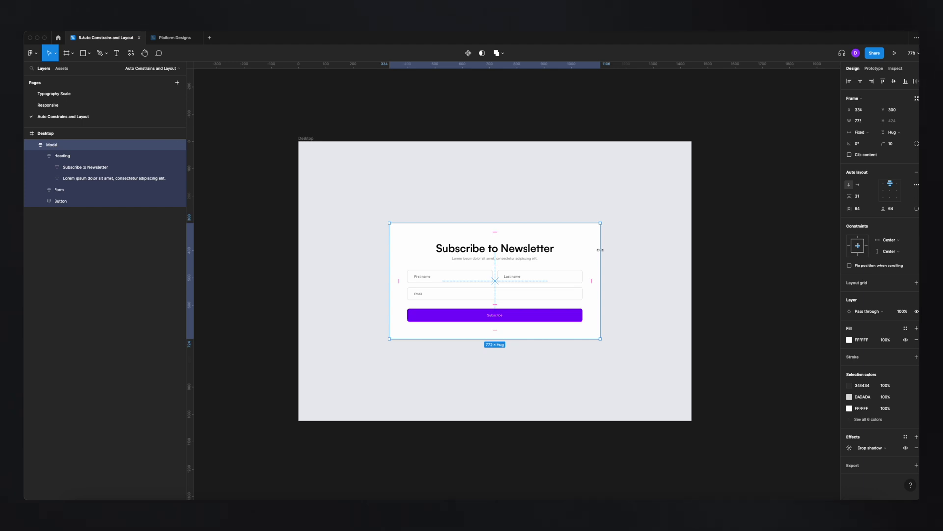
mouse_move(600, 250)
mouse_down()
mouse_move(480, 249)
mouse_move(582, 248)
mouse_up()
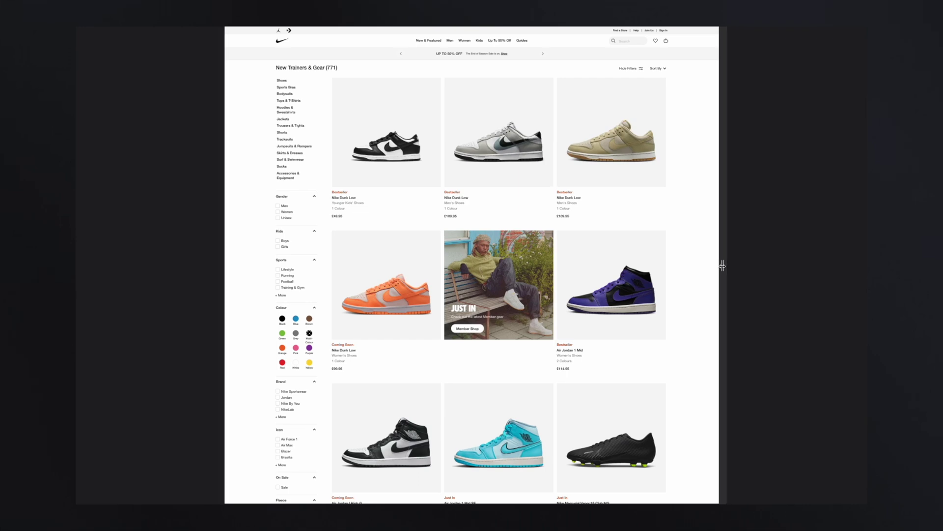
drag(722, 265, 536, 292)
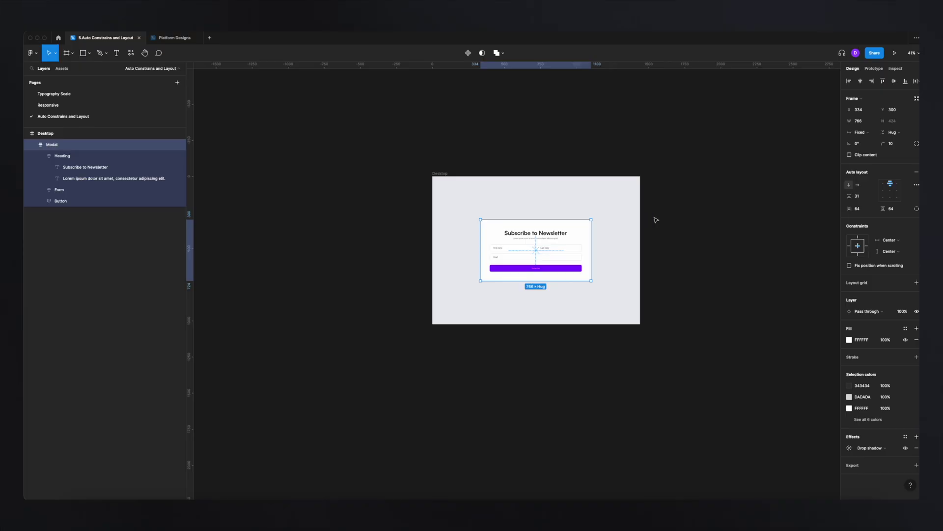
Add a 1440 × 1024 Desktop preset frame and align its upper edge with the existing Desktop frame beside it.
drag(656, 220, 516, 213)
click(555, 229)
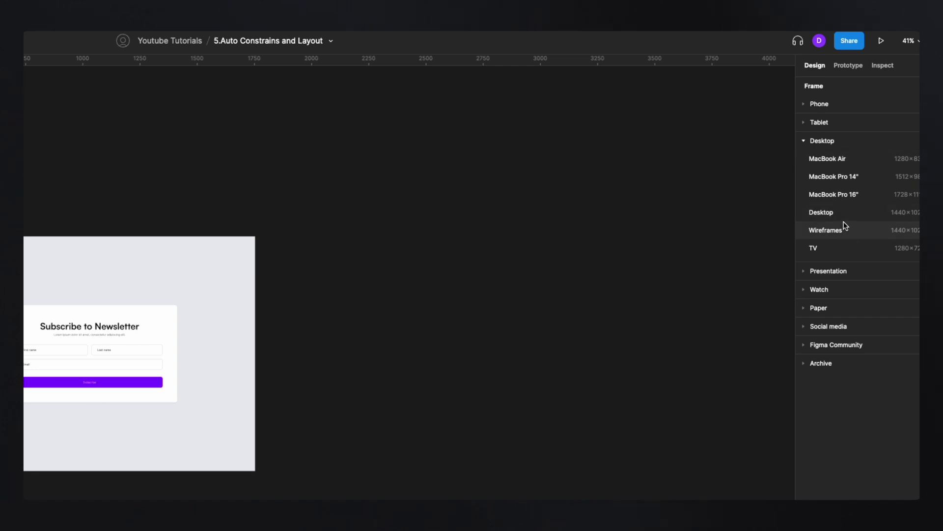
click(842, 214)
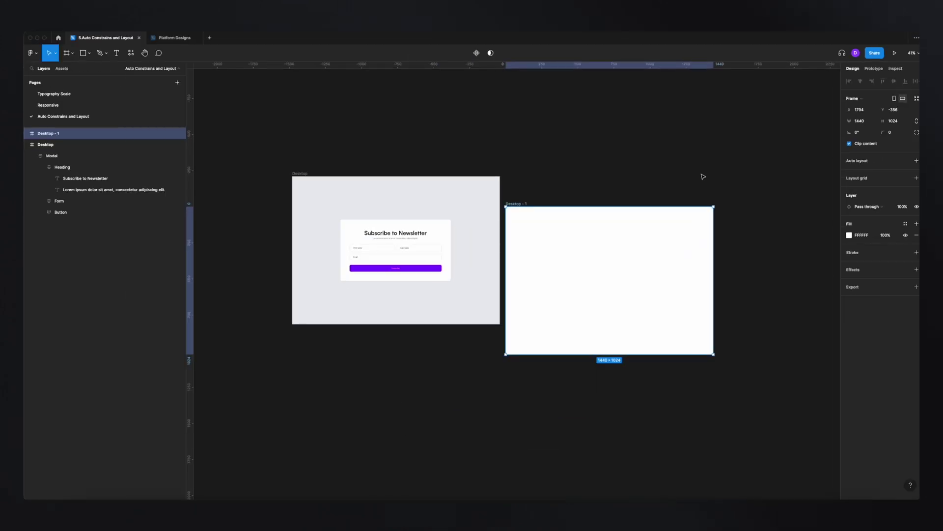
drag(543, 238, 543, 208)
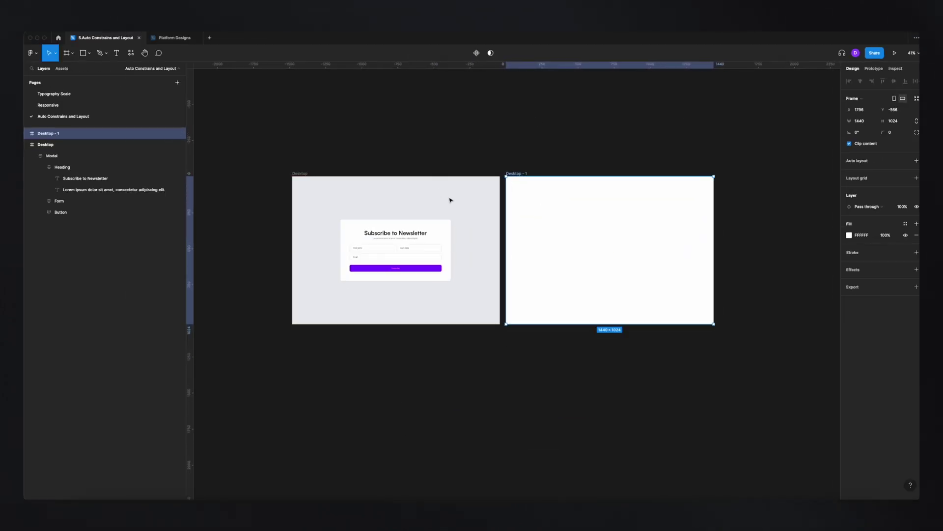
Match the new frame's fill to the light grey background sampled from the existing Desktop frame.
click(849, 235)
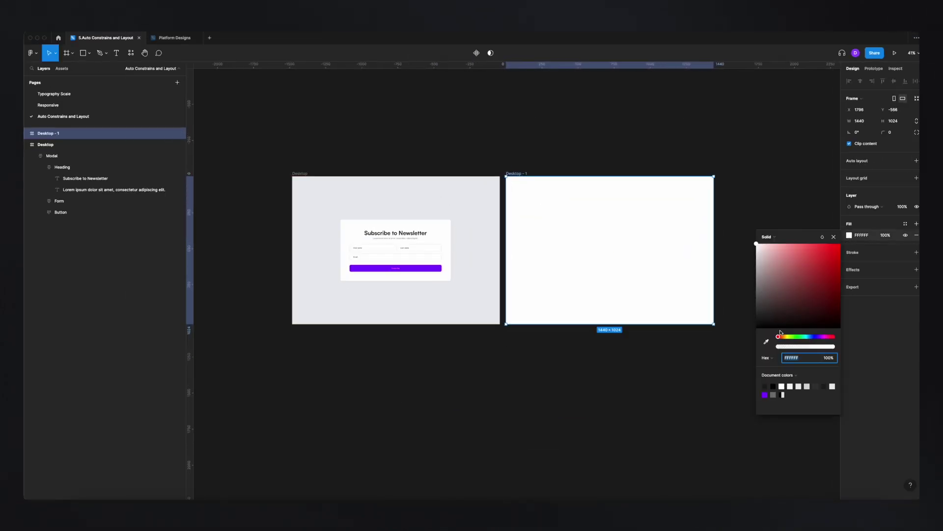
click(450, 212)
scroll(560, 164, right, 2)
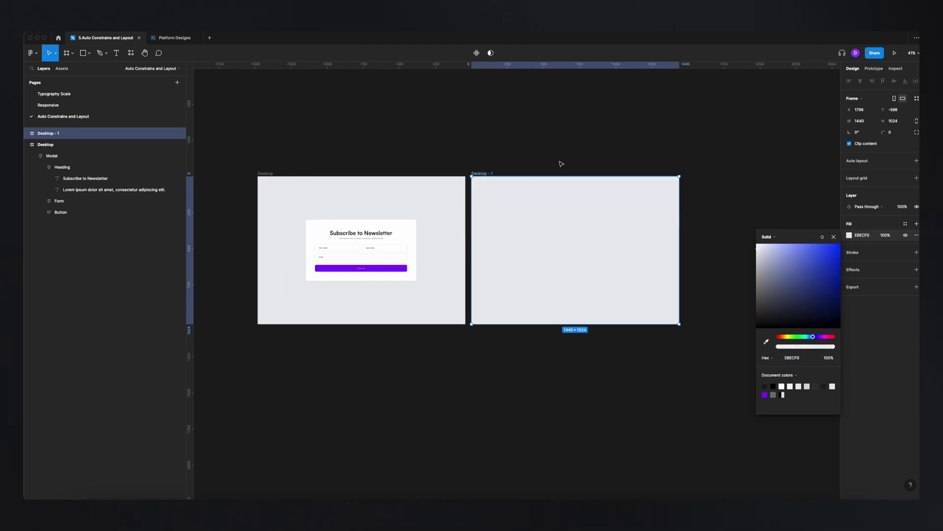
Add a text box about 631 × 63 in the new frame's upper area reading "Subscribe to our newsletter".
scroll(514, 163, down, 1)
scroll(514, 162, up, 5)
scroll(373, 207, left, 3)
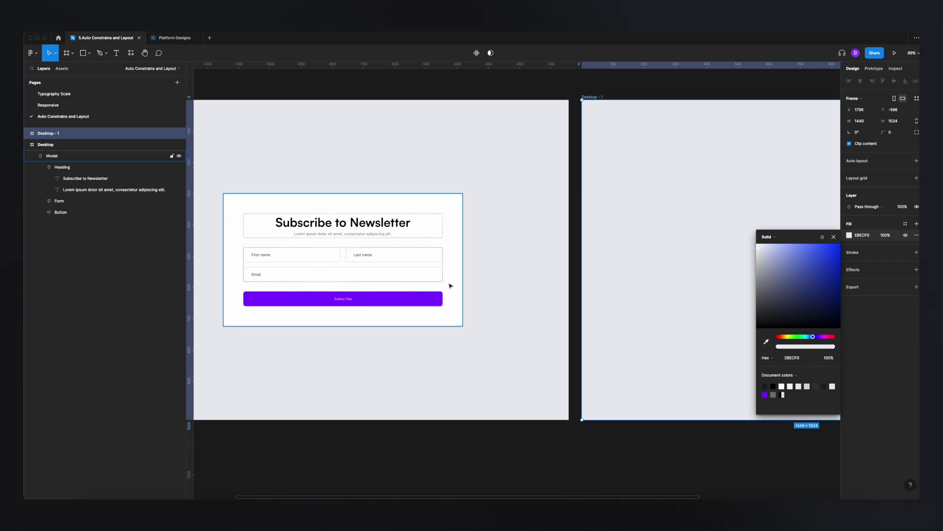
scroll(451, 285, down, 5)
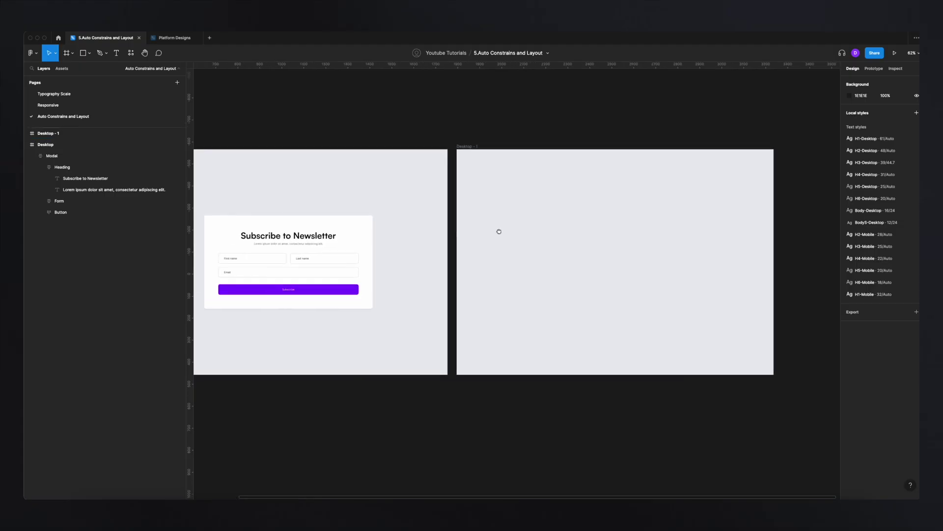
drag(497, 229, 529, 231)
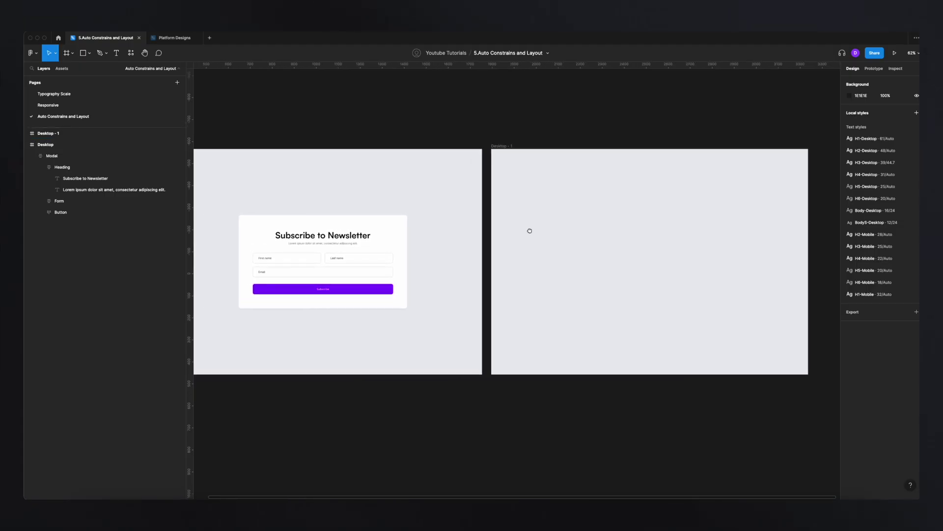
scroll(353, 248, right, 5)
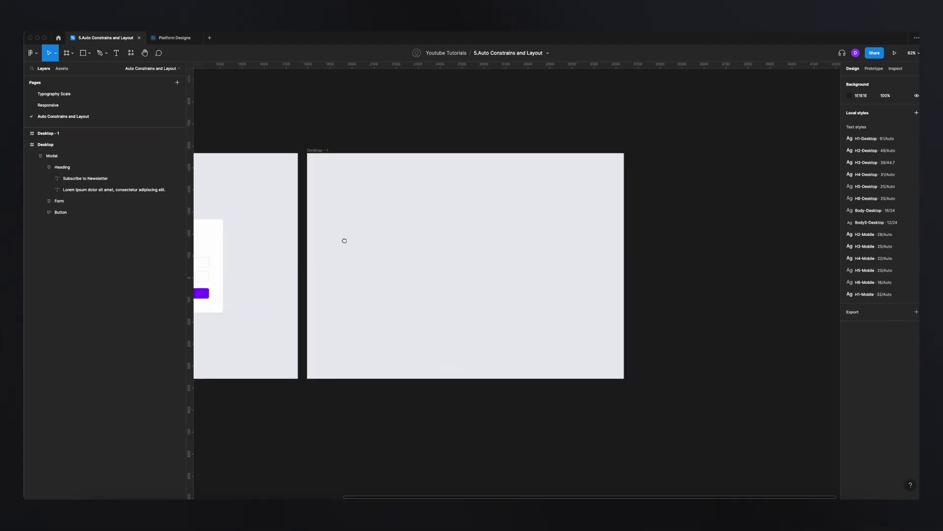
scroll(380, 217, up, 2)
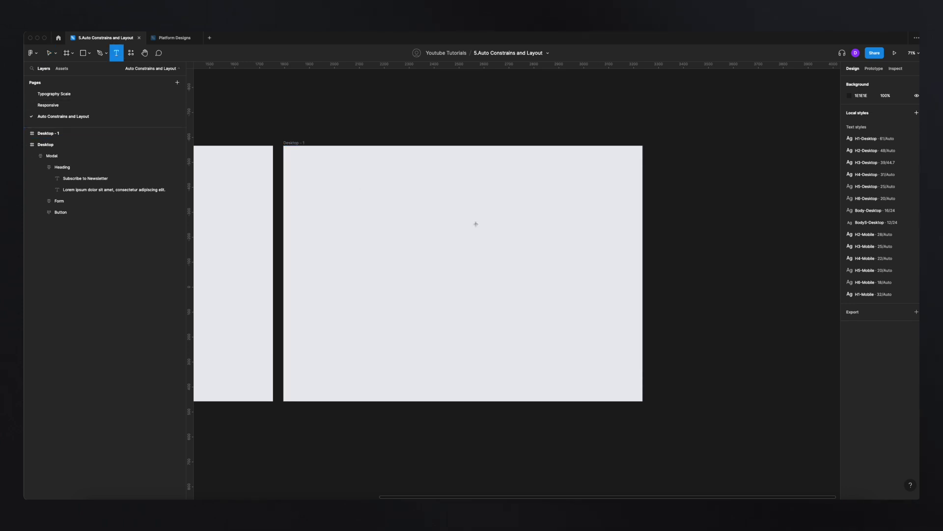
drag(341, 197, 498, 212)
scroll(403, 201, down, 2)
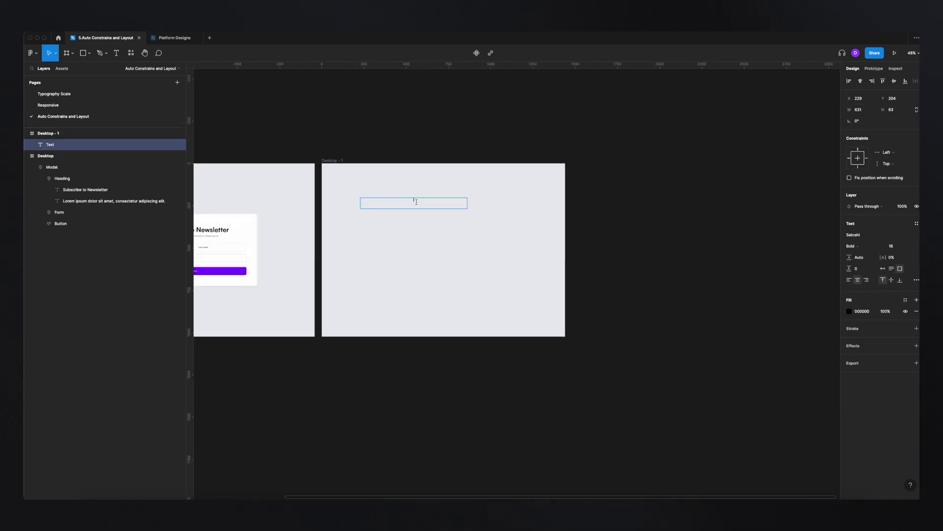
scroll(413, 199, up, 8)
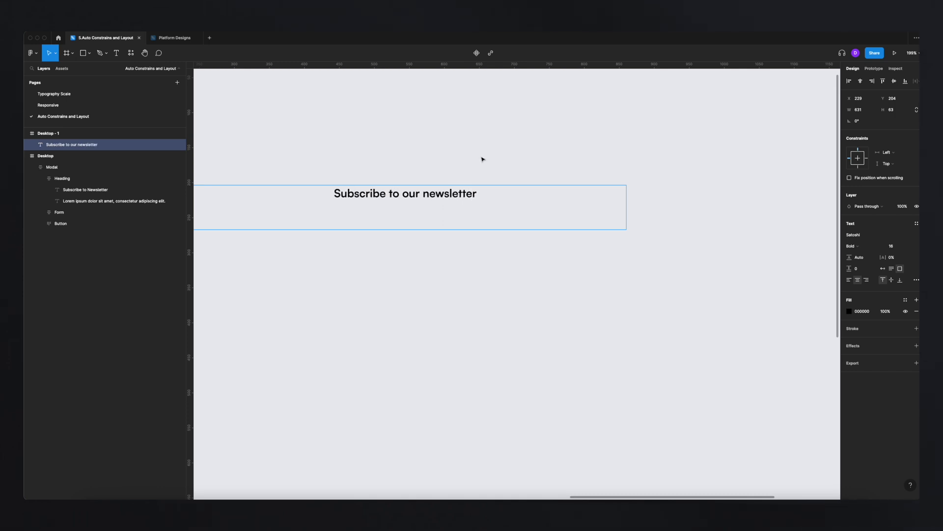
Duplicate the heading below itself and replace the copy's text with the modal's "Lorem ipsum dolor sit amet, consectetur adipiscing elit.".
click(577, 200)
drag(624, 202, 482, 230)
scroll(480, 208, down, 5)
scroll(316, 264, left, 8)
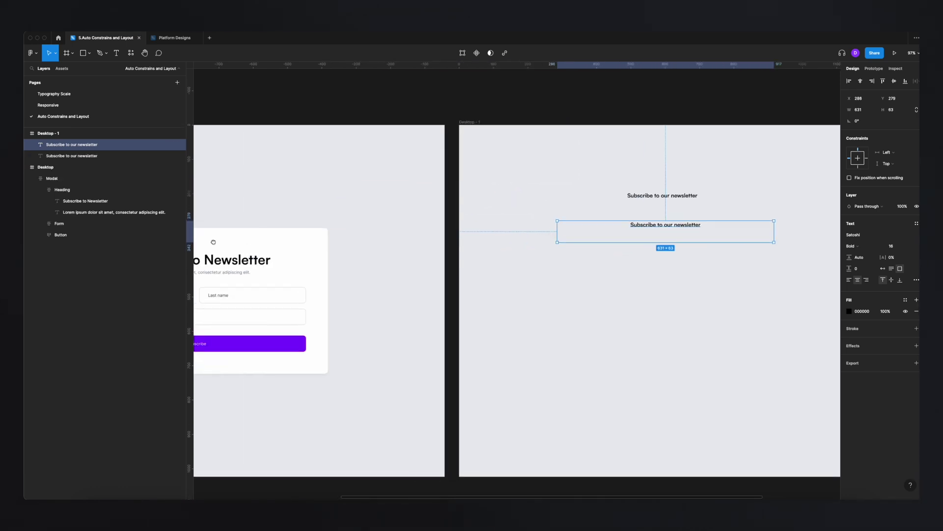
double_click(316, 260)
key(Return)
key(super+c)
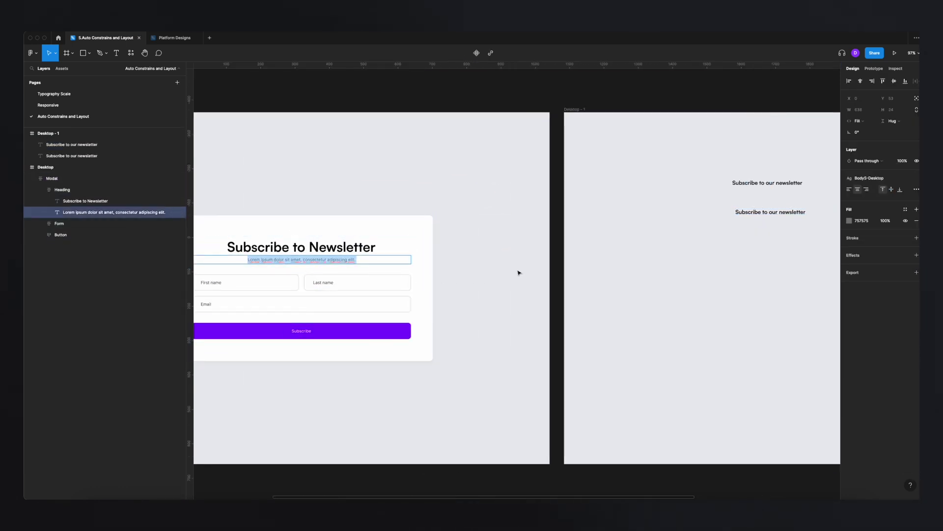
scroll(518, 272, right, 8)
scroll(501, 236, up, 5)
double_click(448, 233)
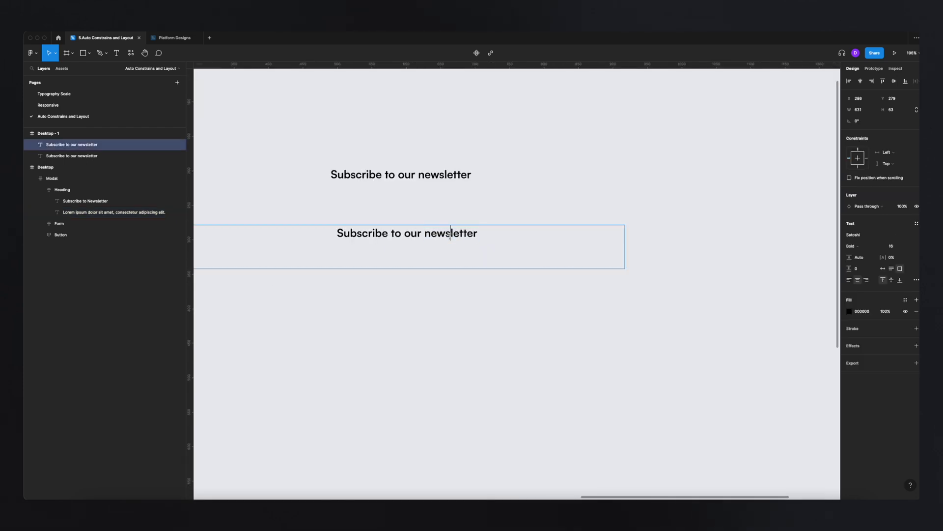
key(super+v)
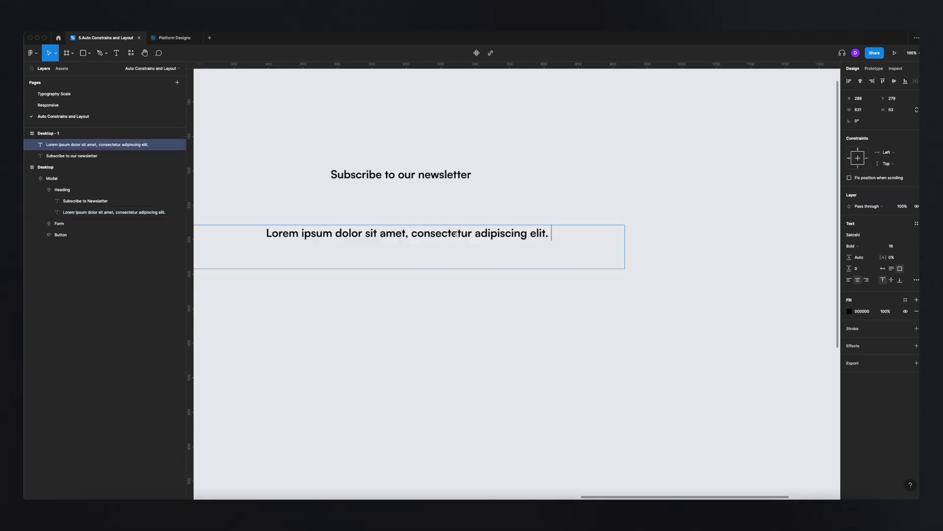
key(Escape)
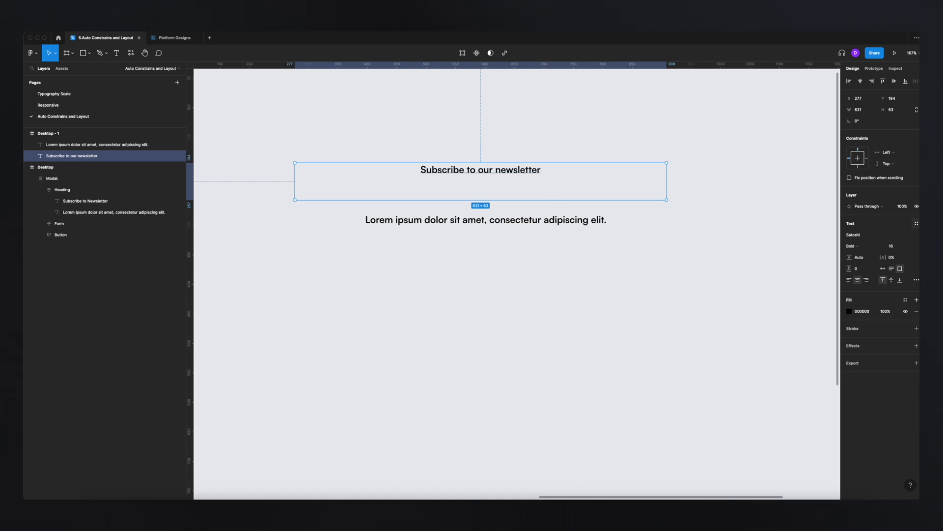
Apply the H3-Desktop text style to the "Subscribe to our newsletter" heading.
click(916, 223)
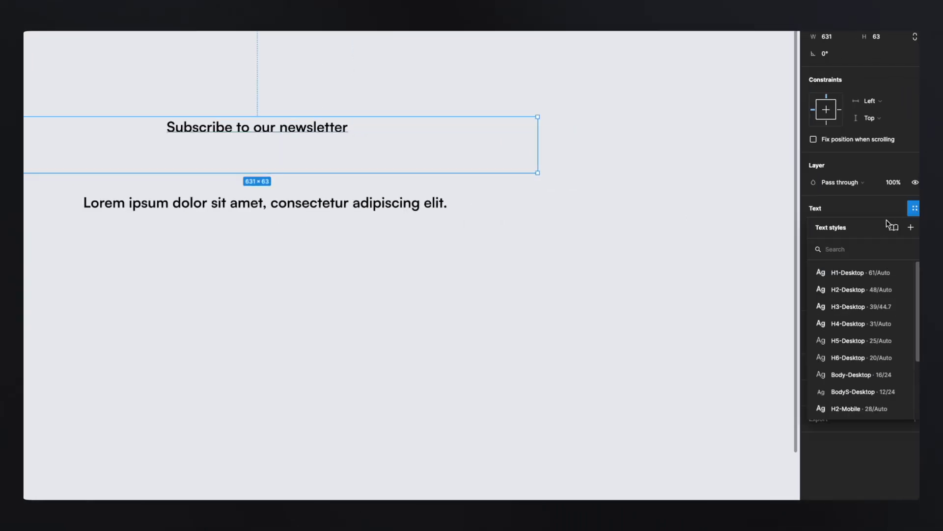
click(835, 306)
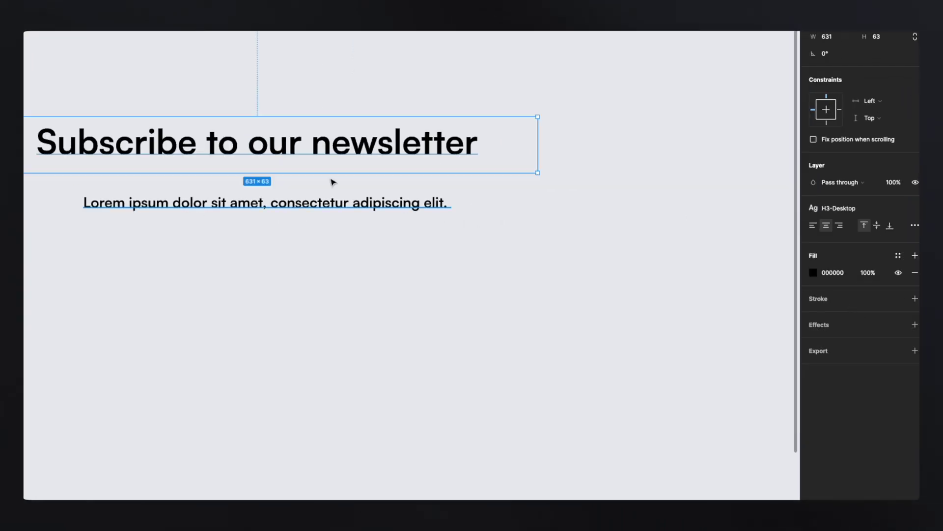
click(869, 216)
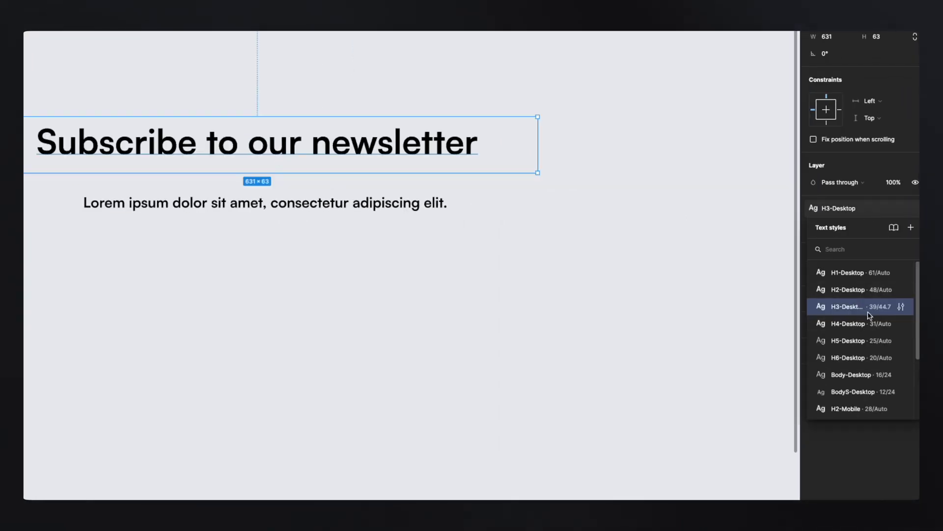
Apply the Body-Desktop text style to the Lorem ipsum line below the heading.
click(240, 203)
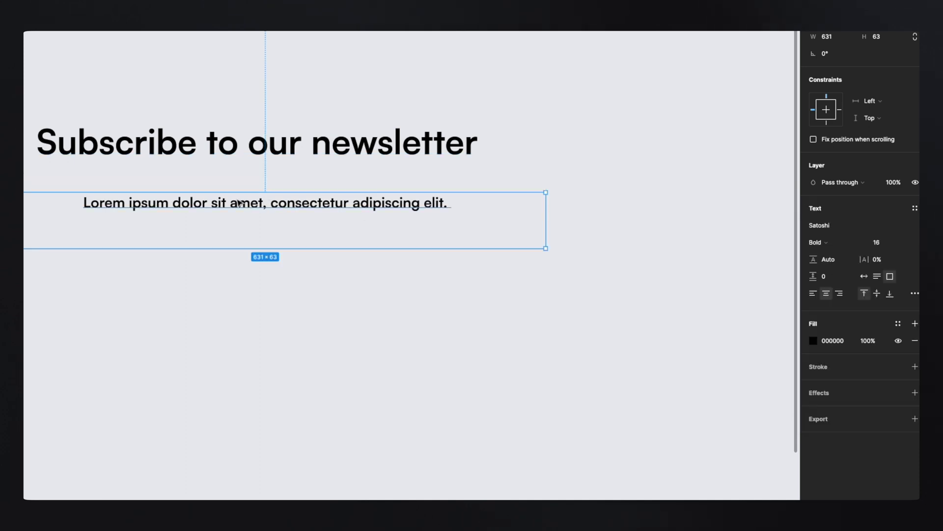
click(914, 209)
scroll(847, 368, down, 3)
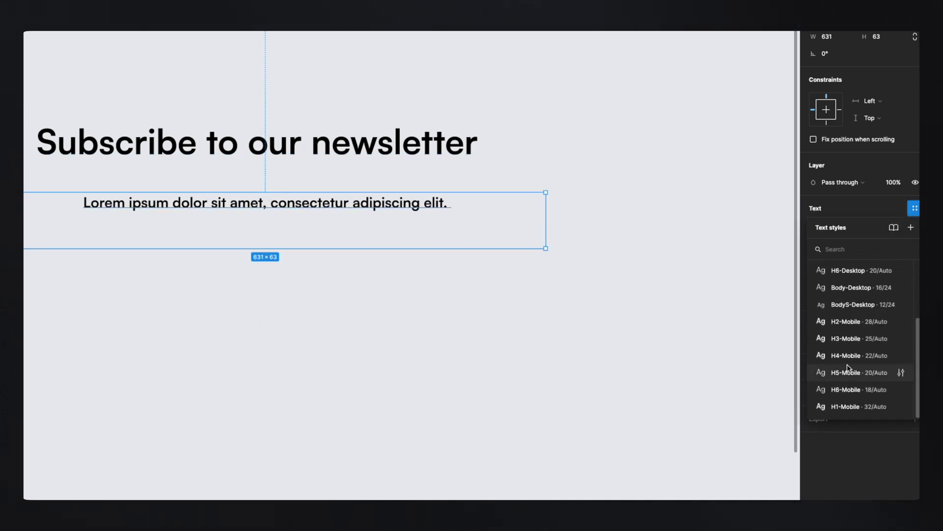
click(853, 305)
key(Escape)
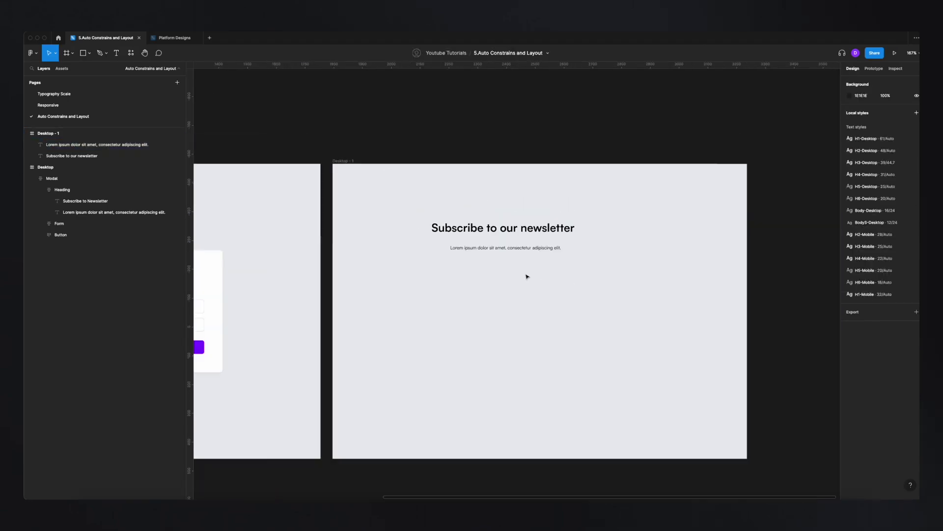
Examine the bounds and alignment of the heading and Lorem ipsum text boxes in the new frame.
scroll(527, 277, down, 4)
scroll(580, 274, up, 3)
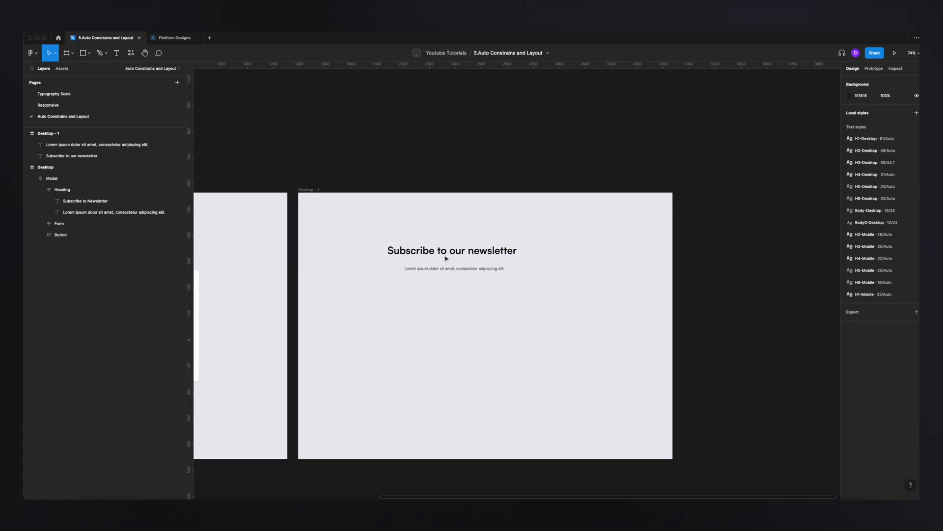
scroll(460, 237, up, 5)
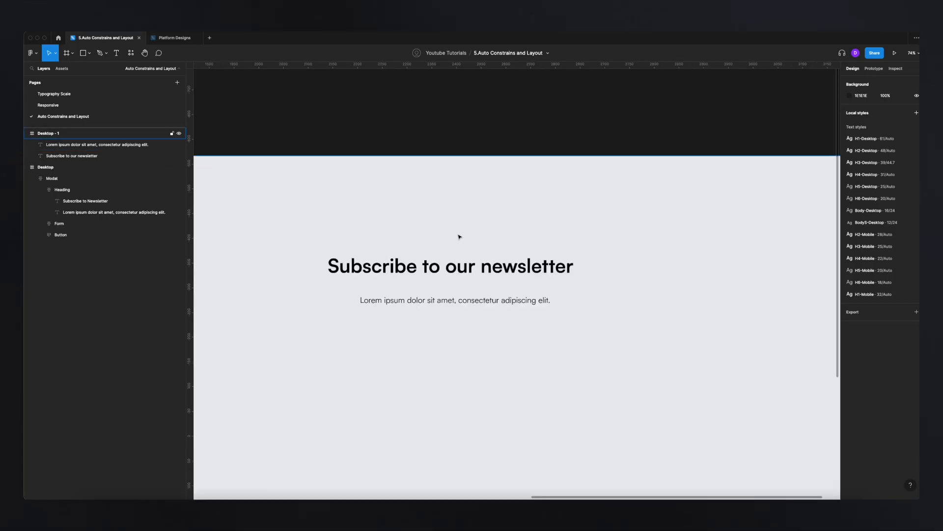
scroll(460, 236, up, 2)
click(443, 328)
scroll(469, 310, down, 3)
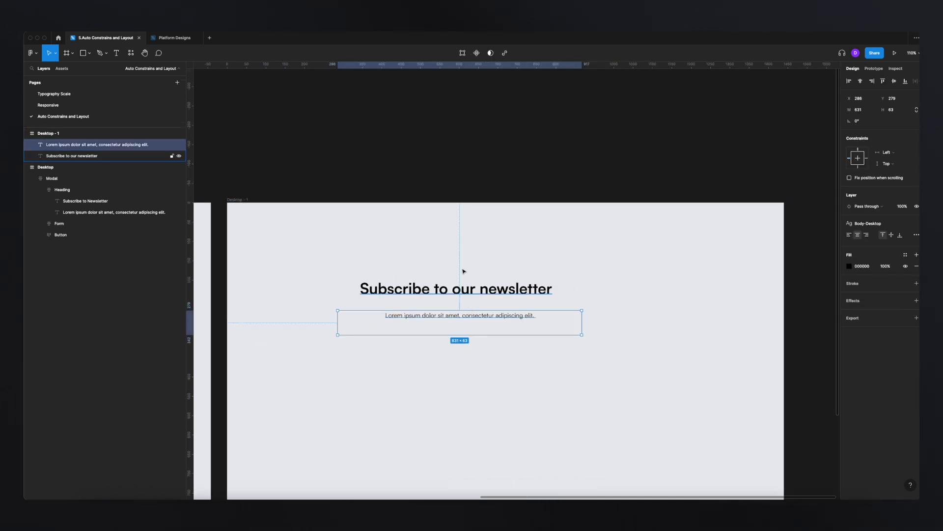
click(478, 293)
scroll(458, 302, up, 2)
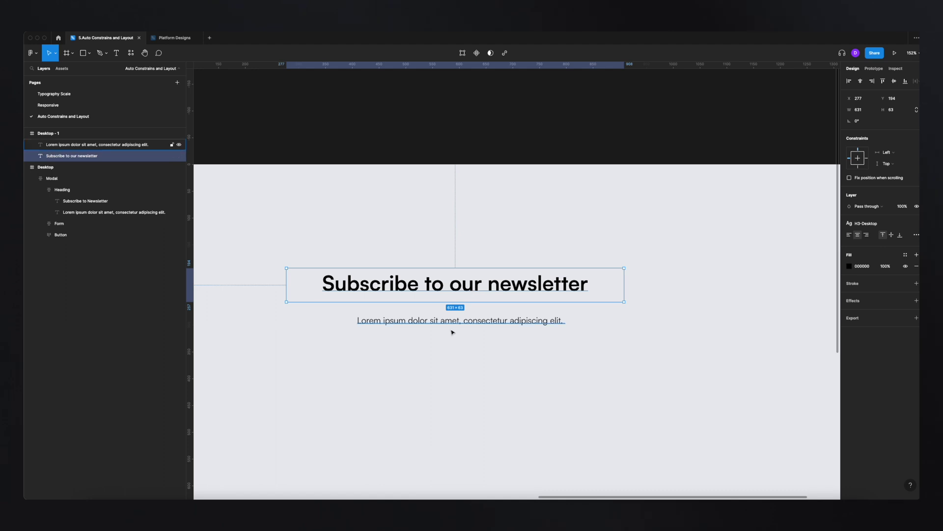
key(alt)
click(453, 323)
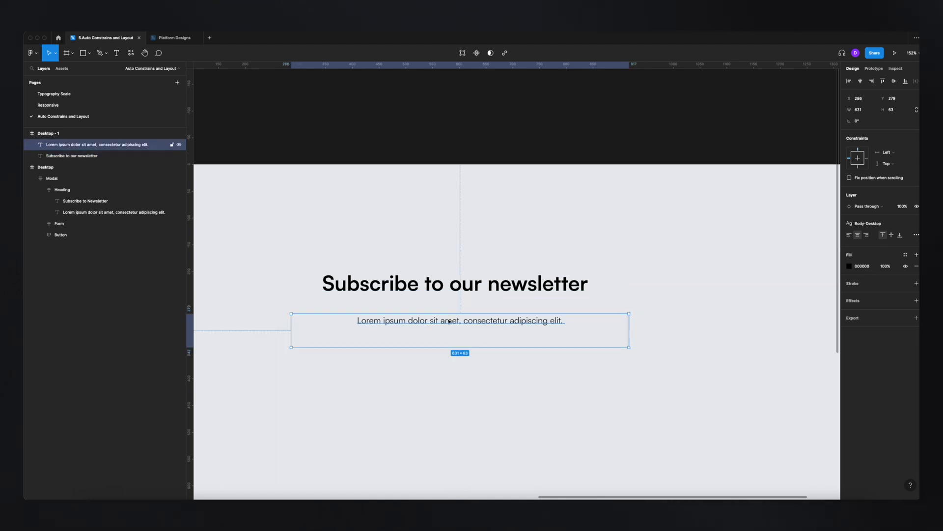
Group the heading and the Lorem ipsum line in a vertical auto layout.
drag(449, 238, 516, 339)
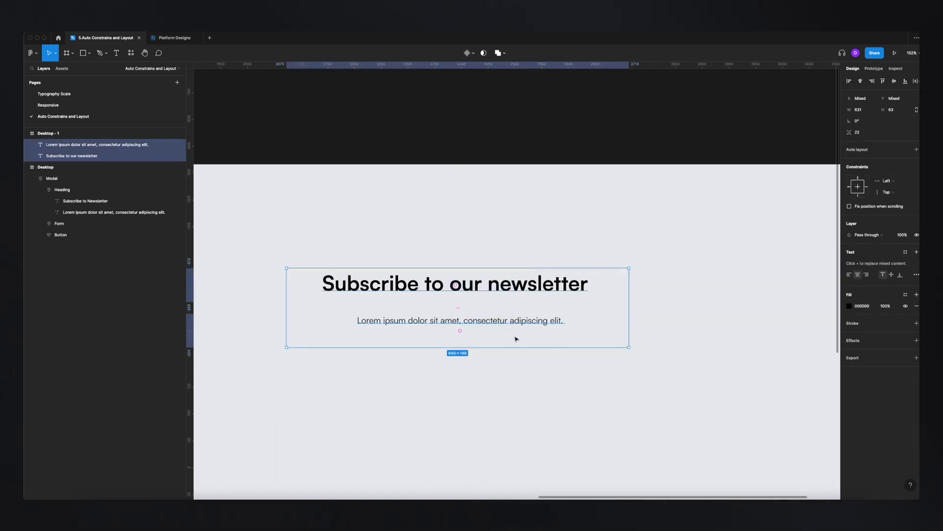
drag(420, 232, 498, 358)
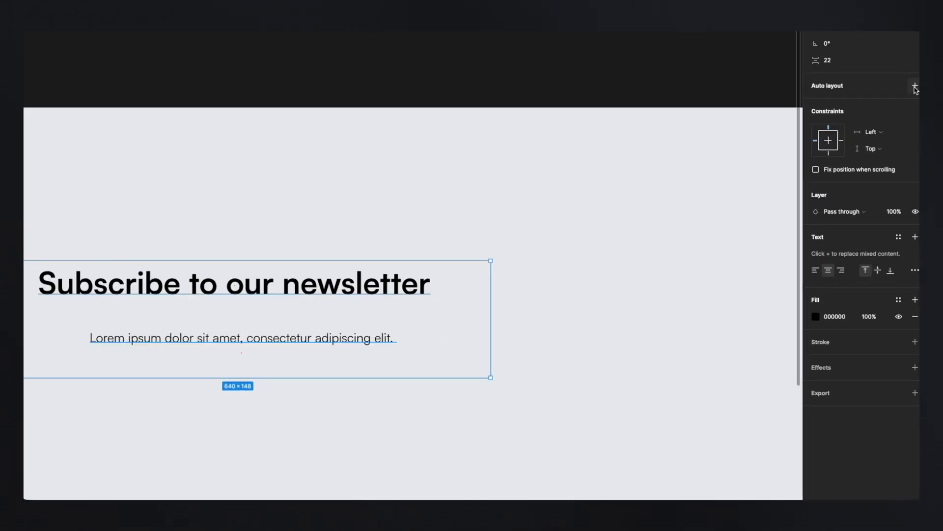
click(915, 87)
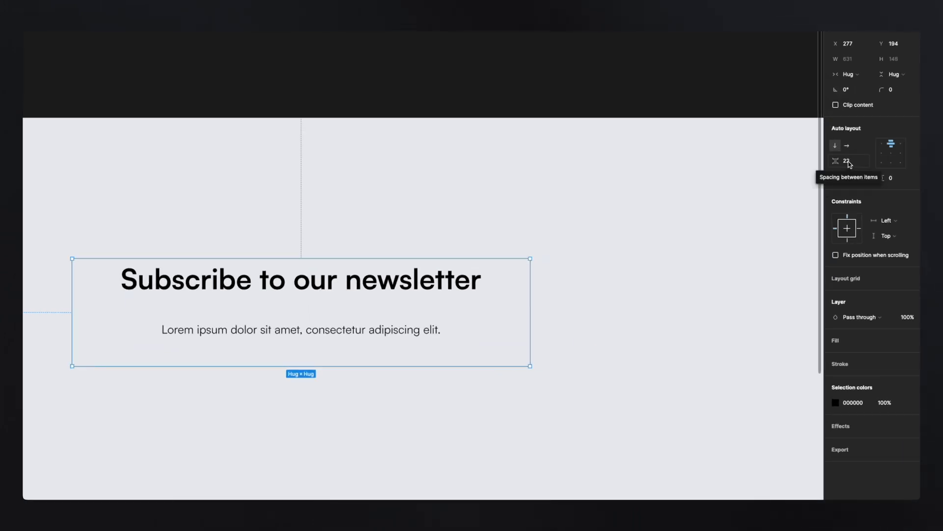
Set the spacing between items in the heading's auto layout to 0.
click(856, 164)
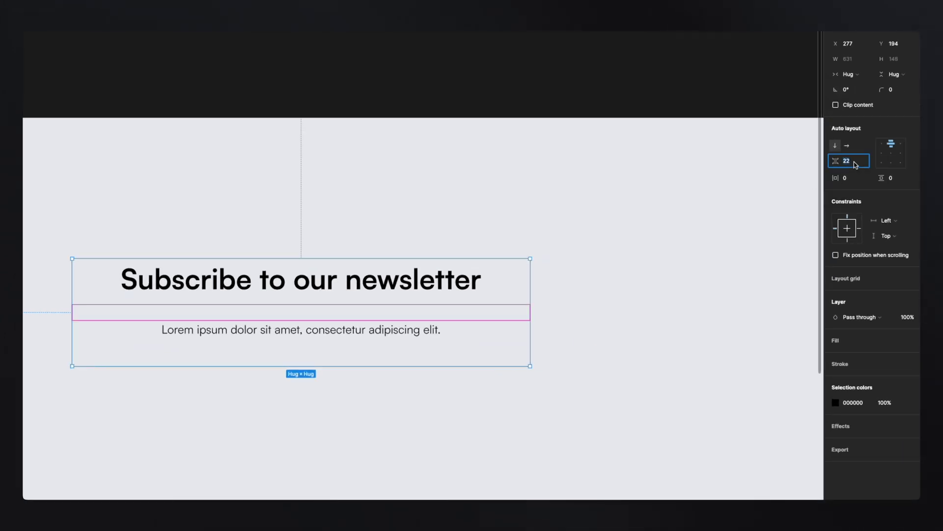
text(0)
key(Return)
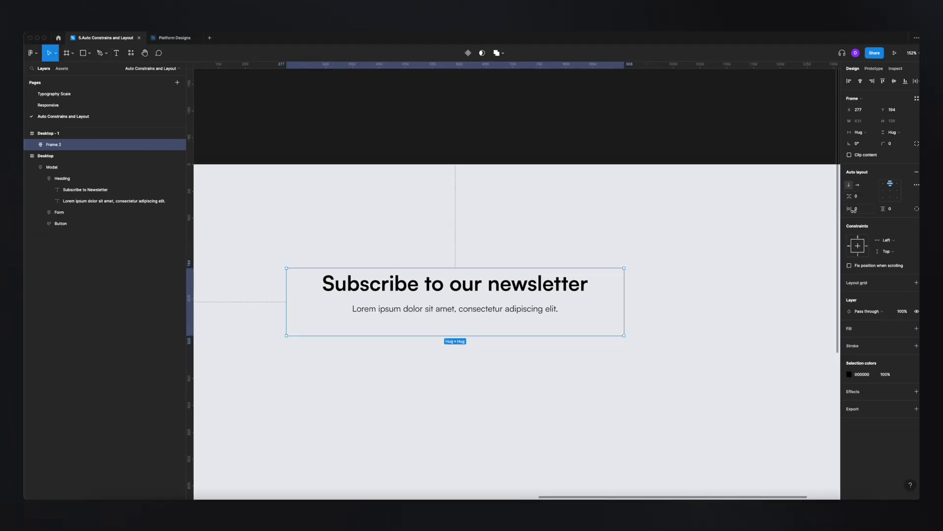
Set the resizing of both the Lorem ipsum line and the "Subscribe to our newsletter" heading to Auto width.
scroll(453, 294, down, 2)
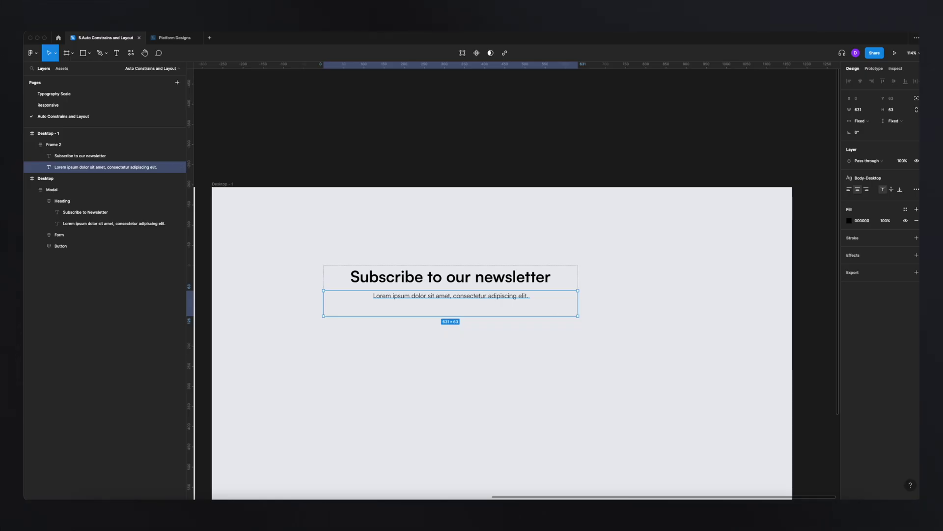
click(916, 190)
click(806, 268)
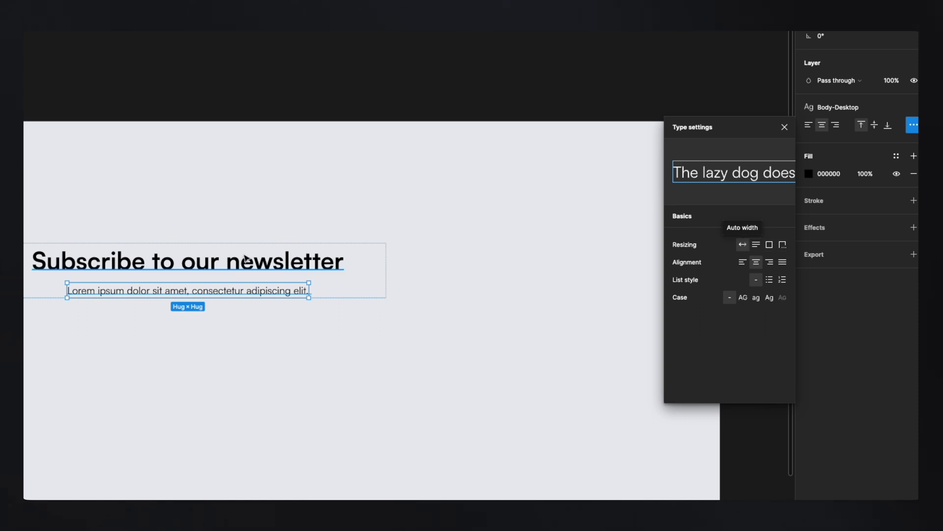
click(228, 259)
click(744, 244)
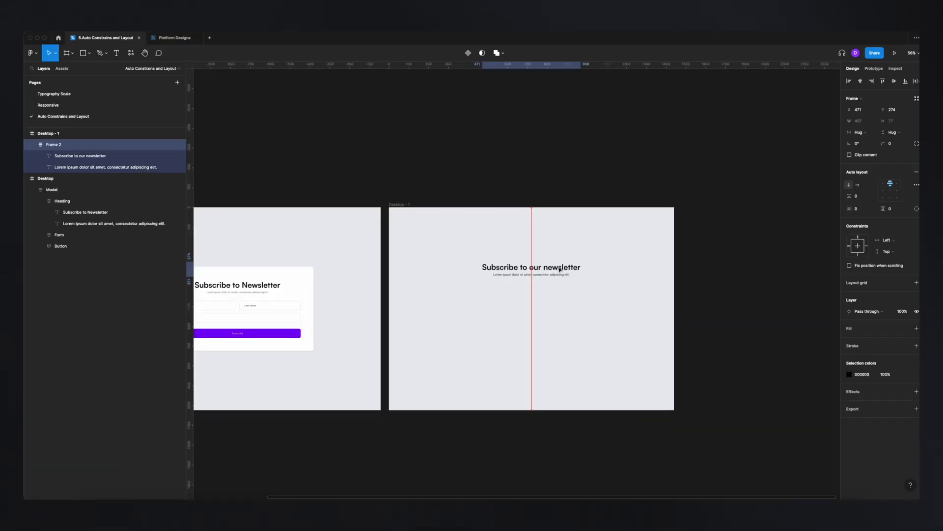
Duplicate the Lorem ipsum line into the empty area below the heading group in the Desktop - 1 frame.
scroll(446, 272, left, 5)
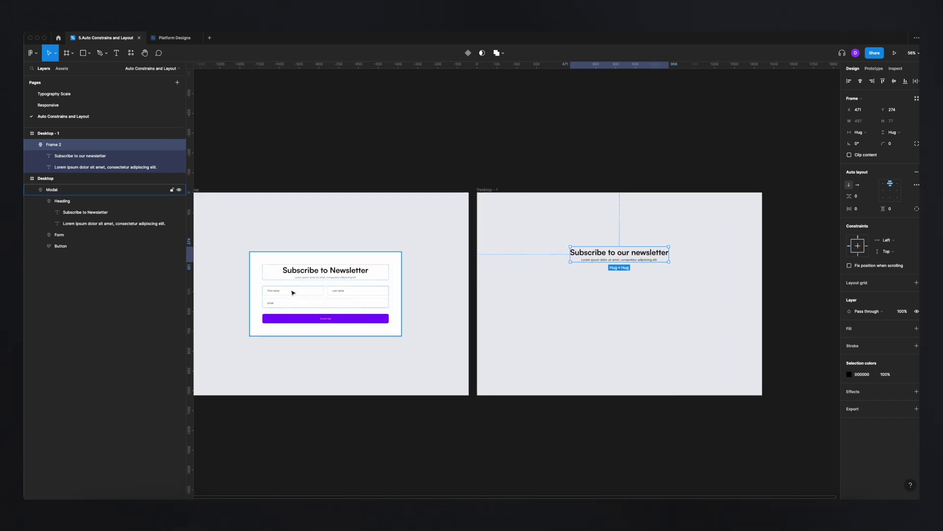
ctrl+scroll(293, 293, up, 5)
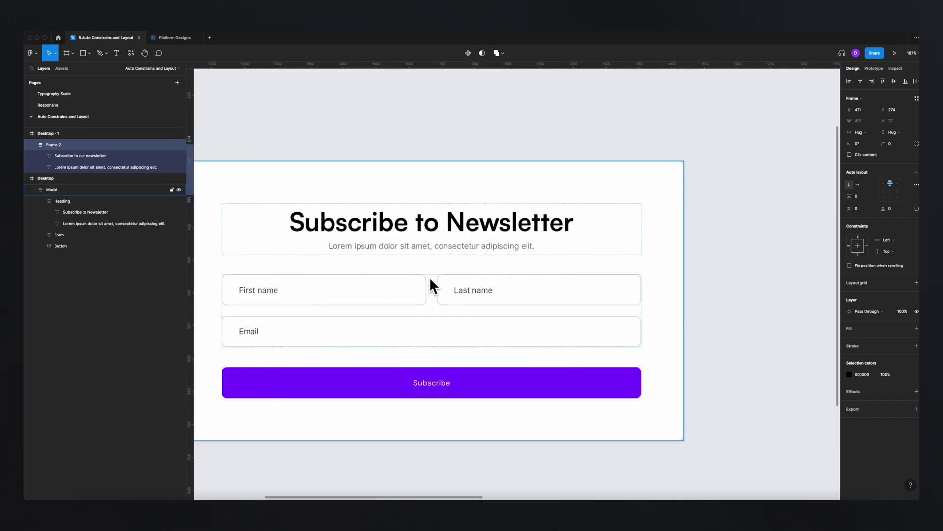
key(shift+2)
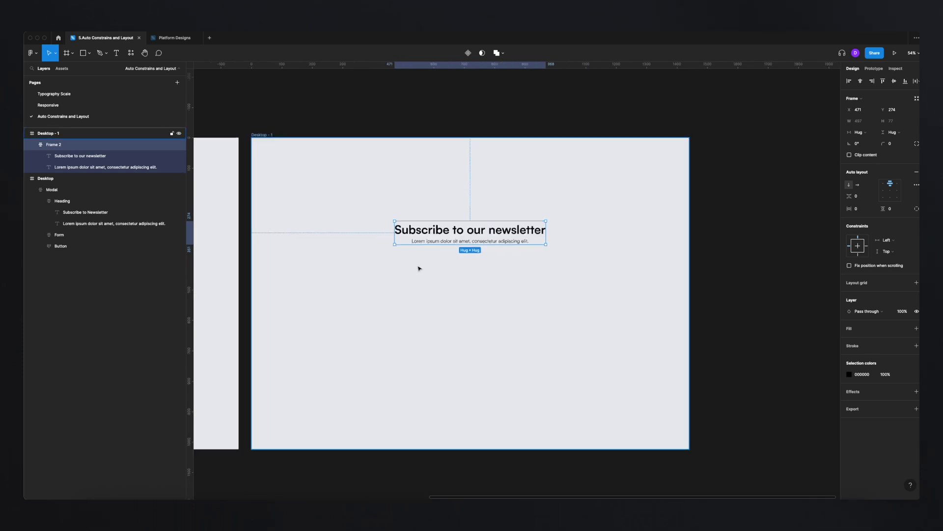
click(441, 231)
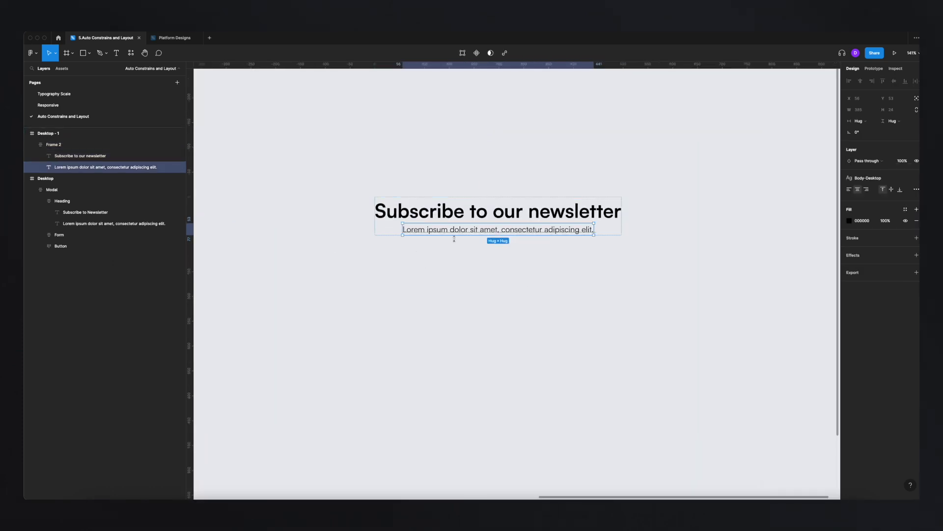
click(423, 305)
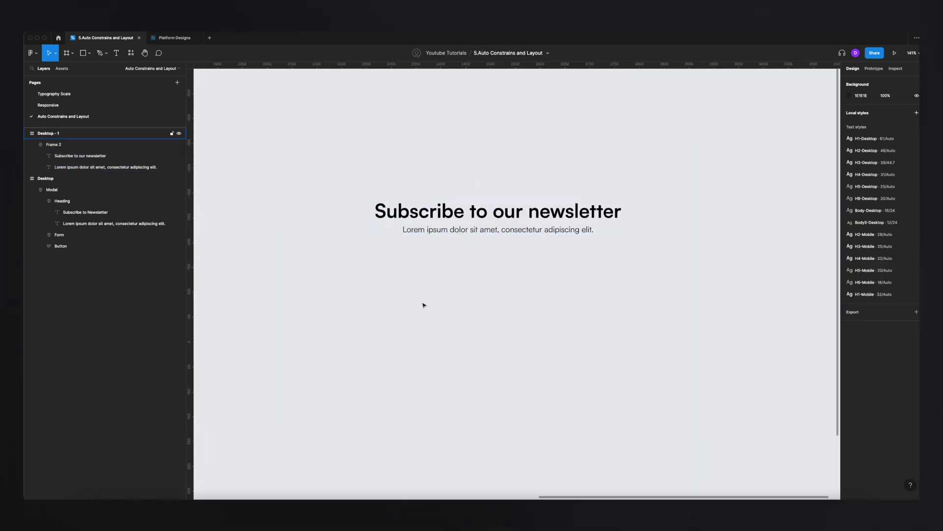
drag(449, 230, 379, 322)
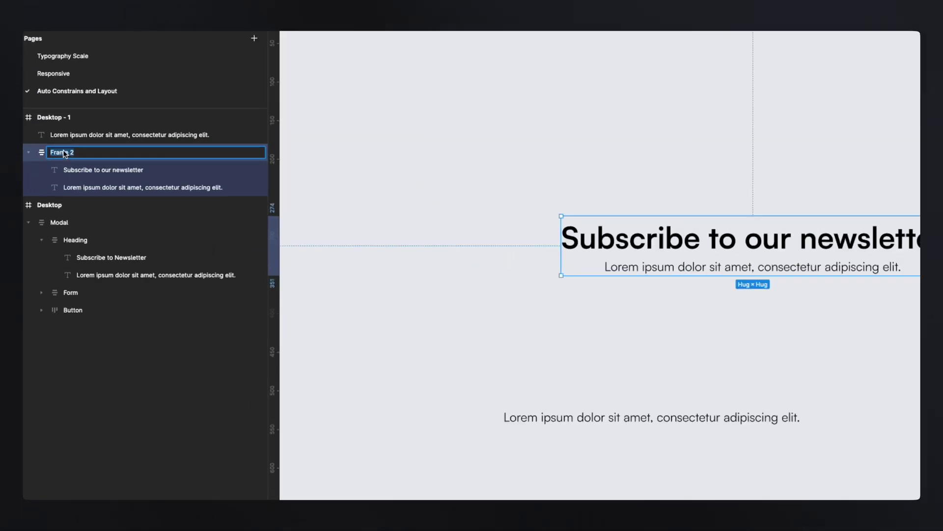
Rename the auto layout frame holding the heading and Lorem ipsum line as "Header".
text(Header)
click(604, 386)
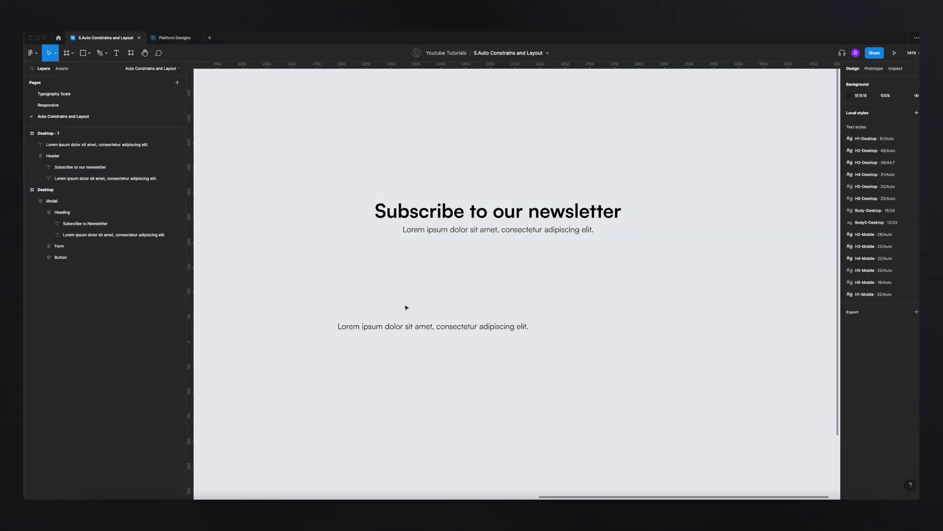
Change the duplicated Lorem ipsum text to "First name" and move it up to about X 561, Y 457.
click(380, 327)
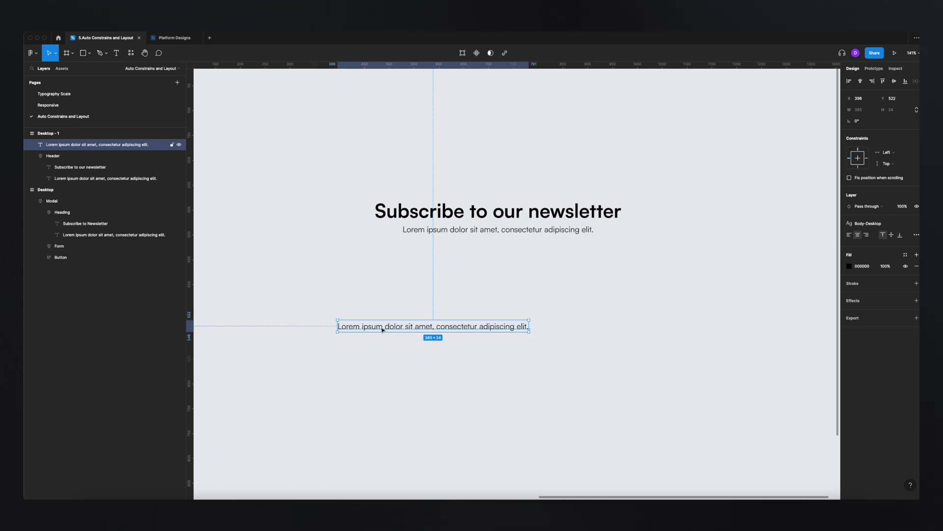
double_click(372, 325)
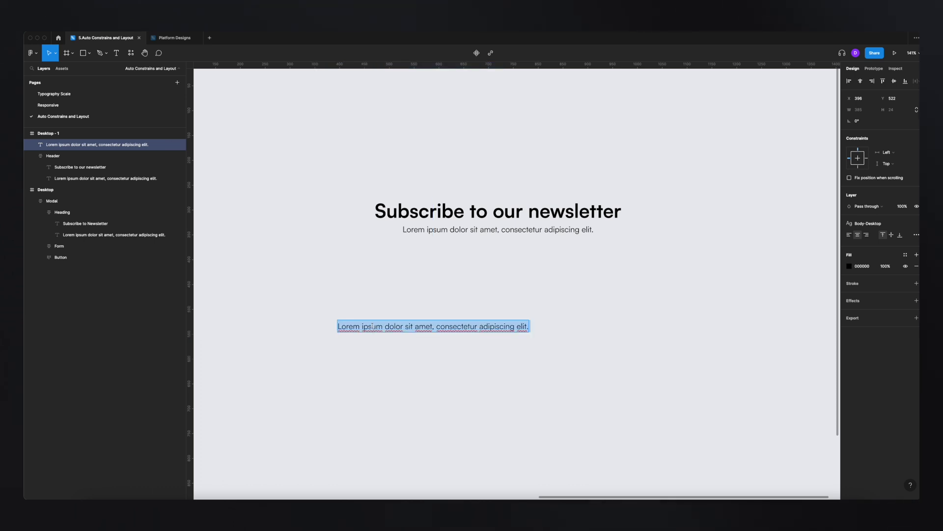
text(First name)
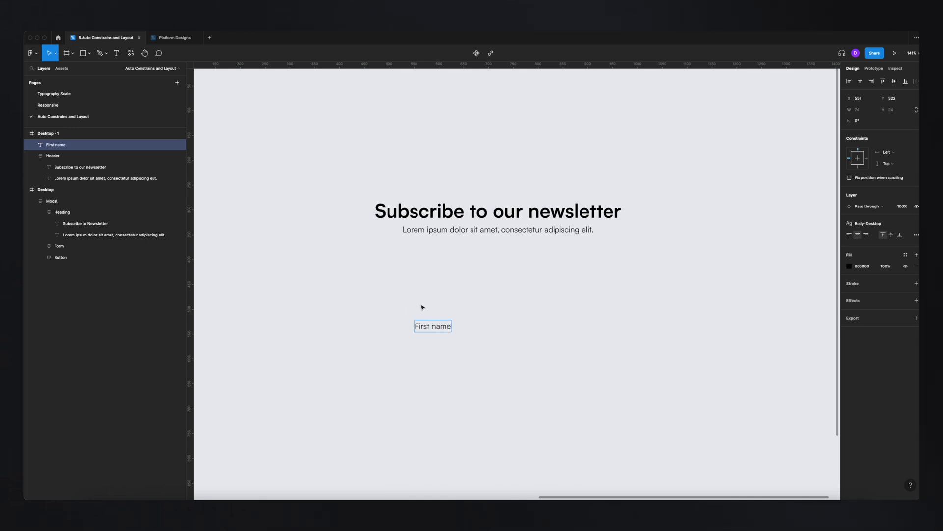
key(Escape)
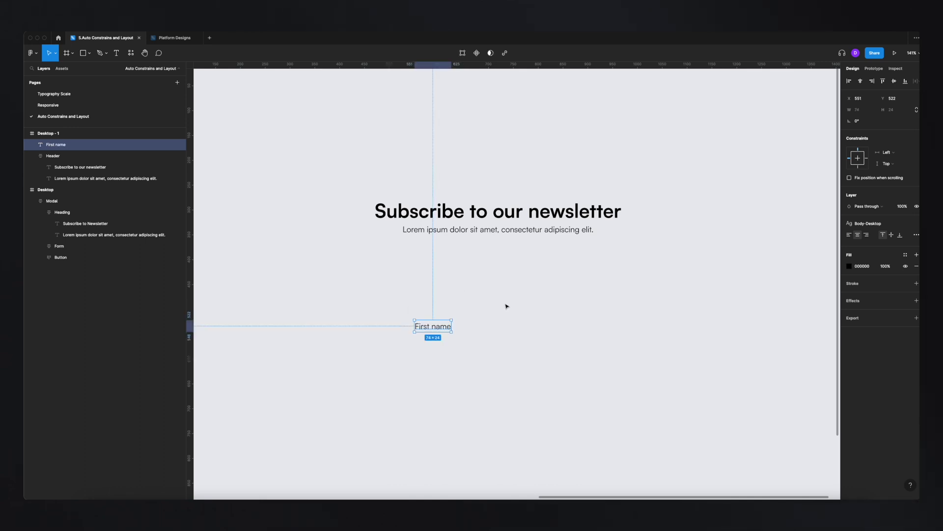
click(455, 337)
click(439, 330)
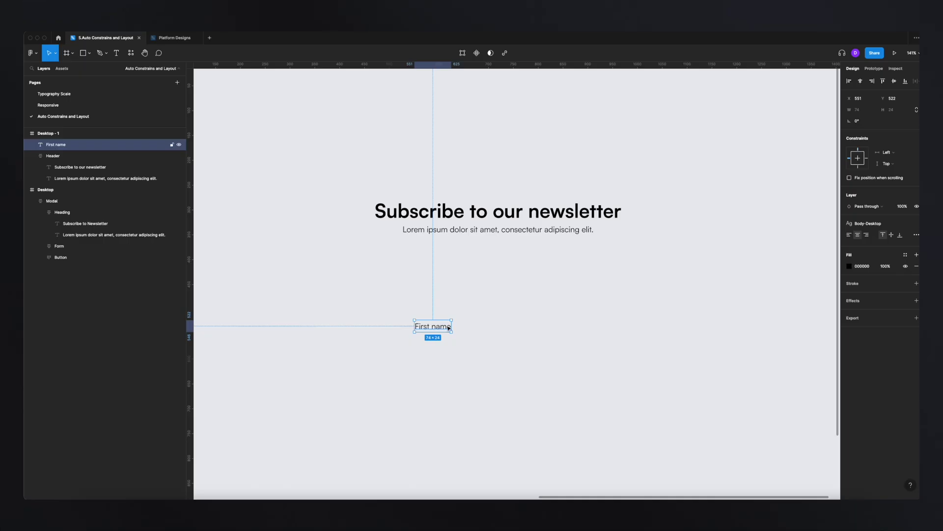
drag(448, 328, 450, 295)
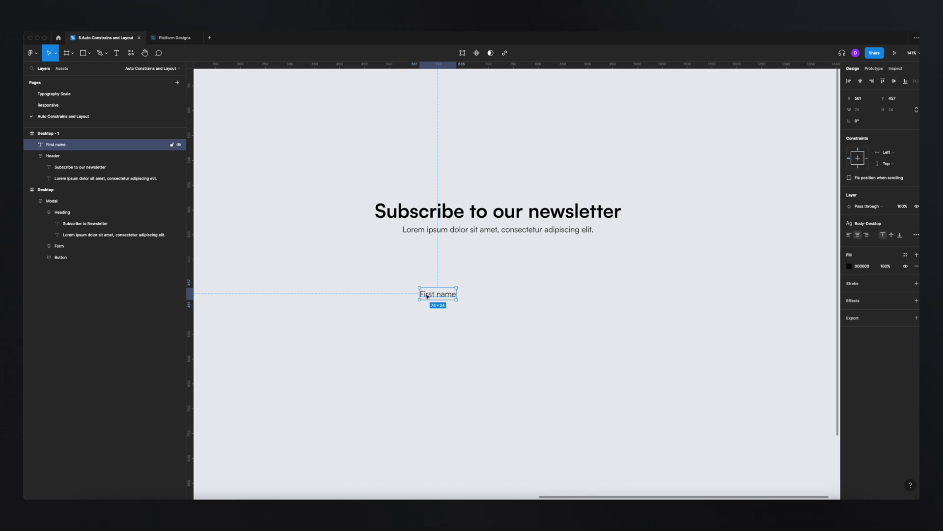
Wrap the "First name" text in a frame named "Input" and add auto layout to that frame.
right_click(427, 296)
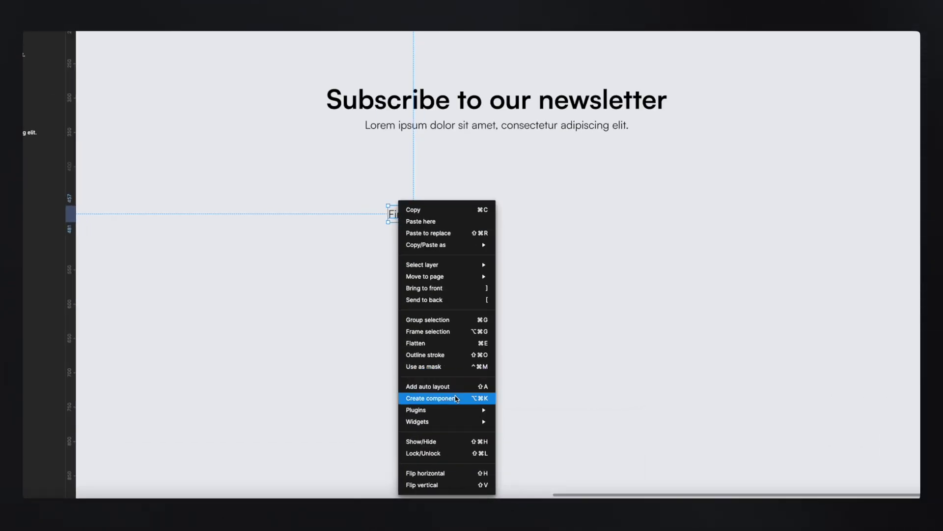
click(465, 336)
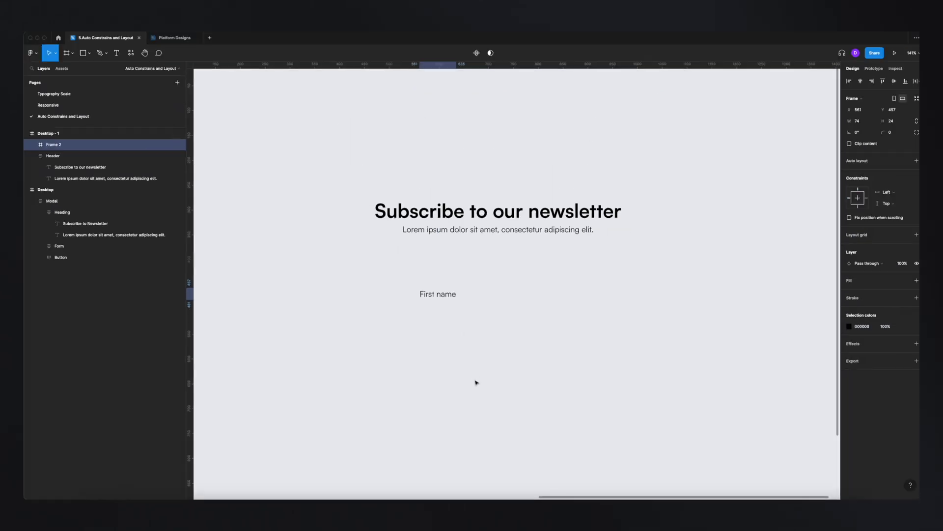
double_click(54, 144)
text(In)
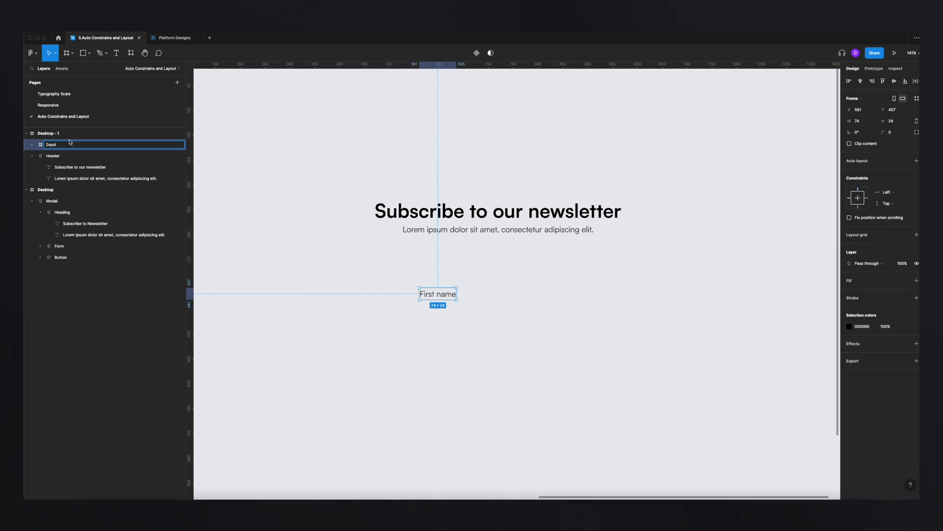
text(put)
click(386, 265)
click(440, 296)
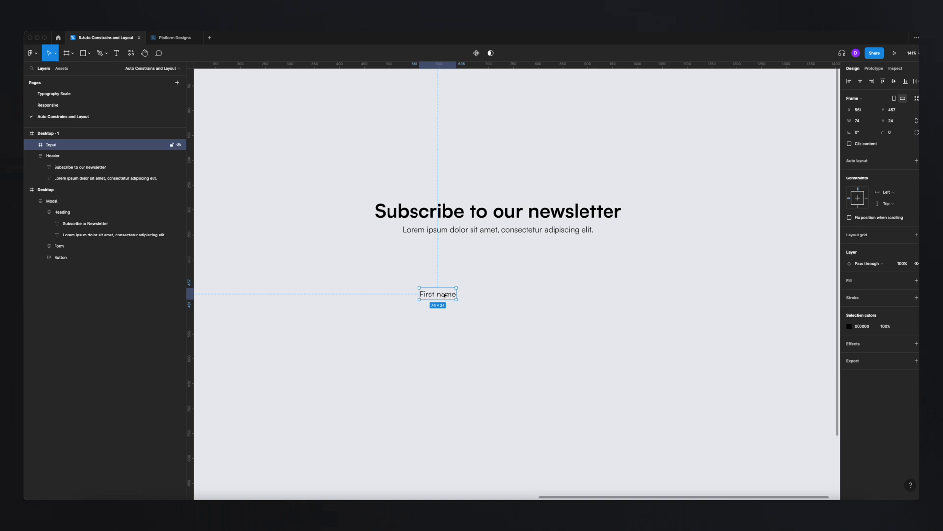
click(917, 161)
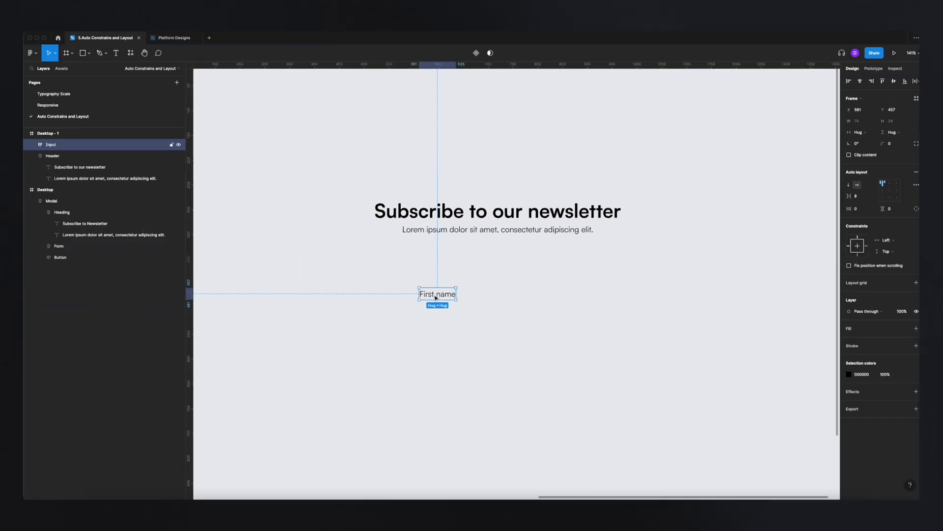
Examine the padding between the "First name" text and its field borders in the original modal.
scroll(404, 295, down, 10)
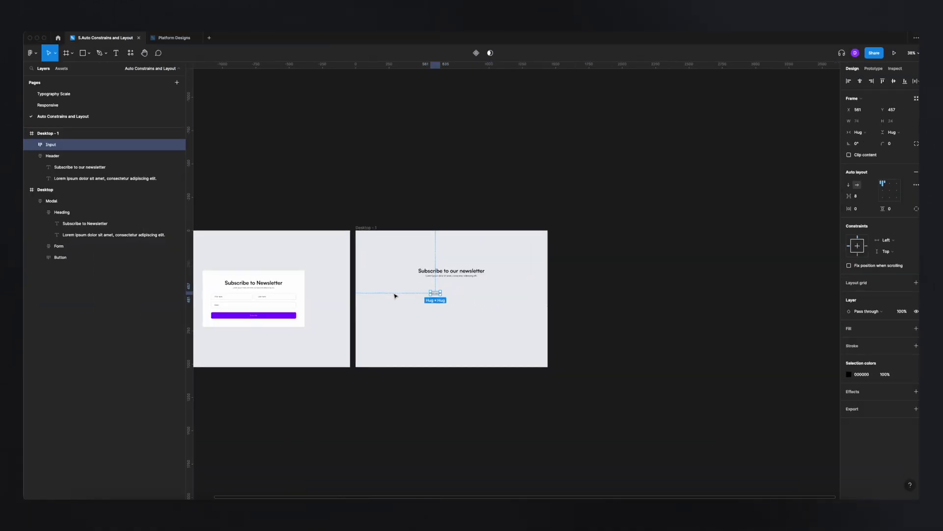
scroll(285, 295, up, 10)
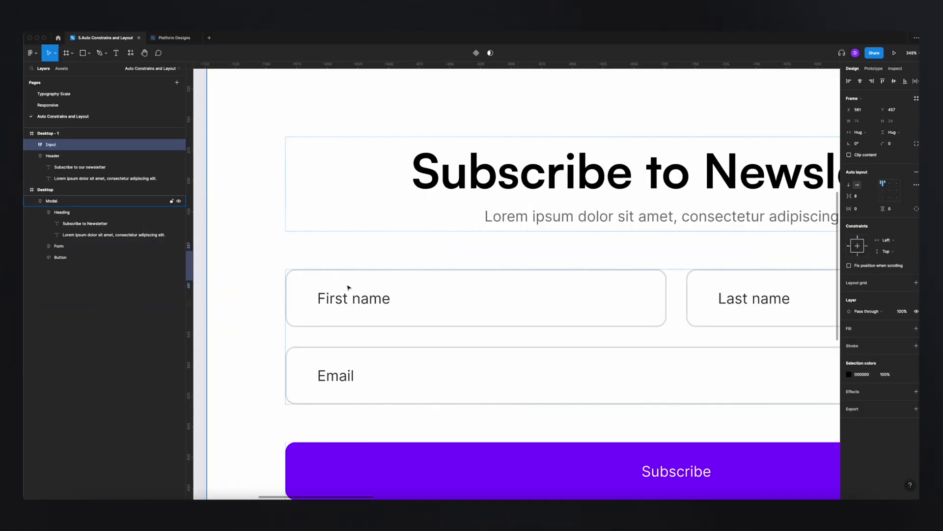
click(357, 300)
double_click(356, 297)
double_click(357, 293)
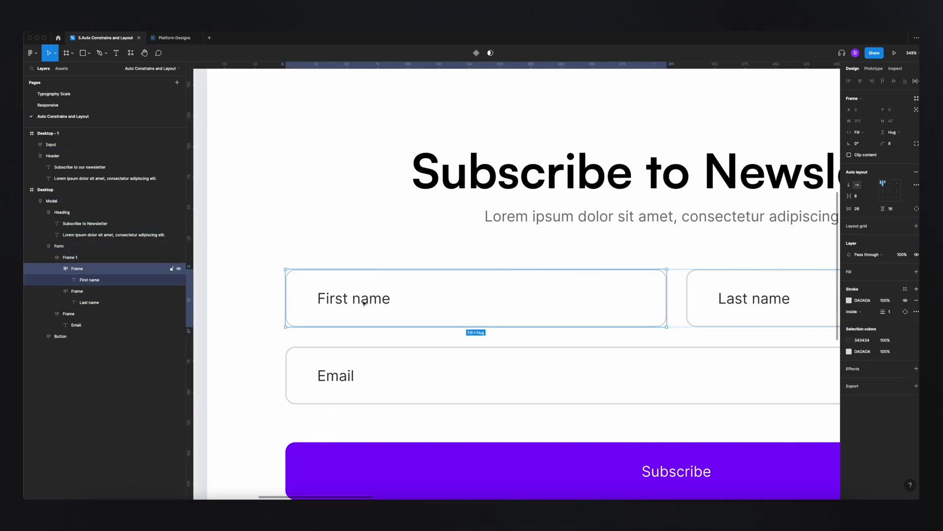
double_click(358, 289)
key(alt)
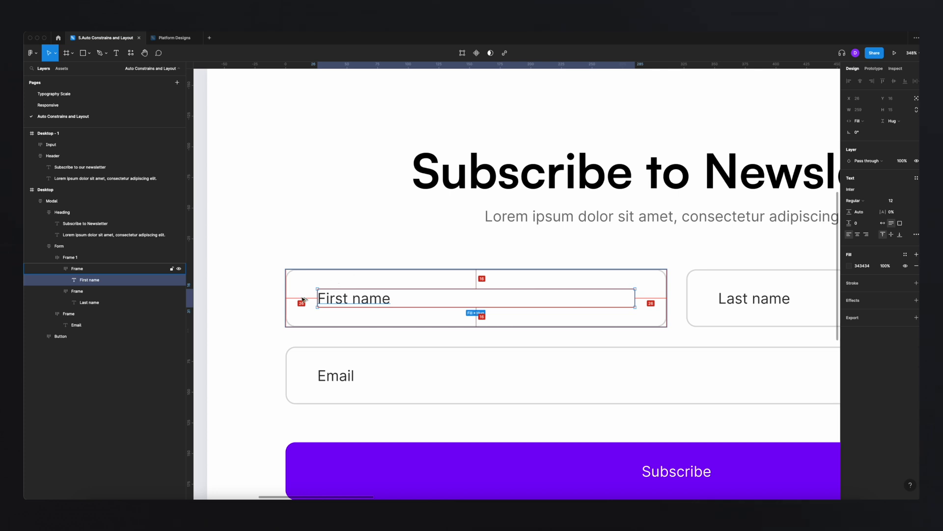
key(n)
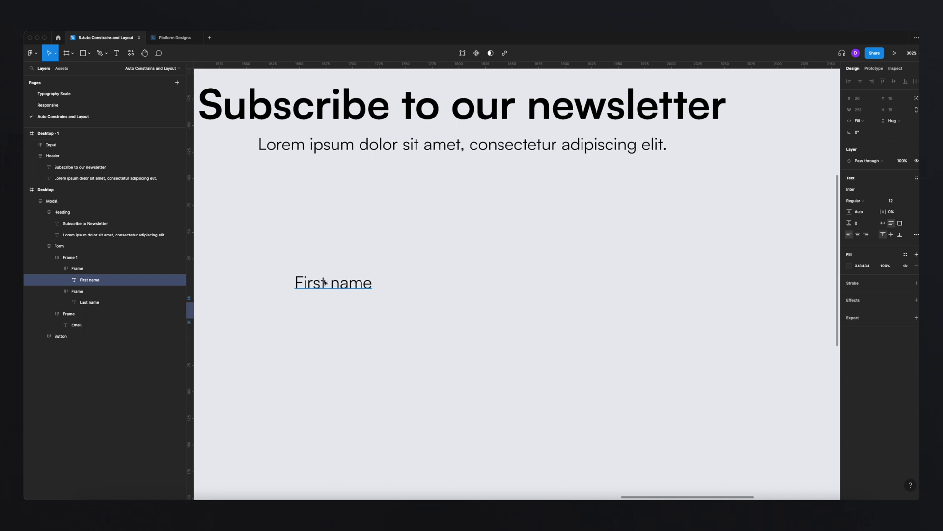
Set the Input frame's vertical padding to 16 and its horizontal padding to 26.
click(325, 283)
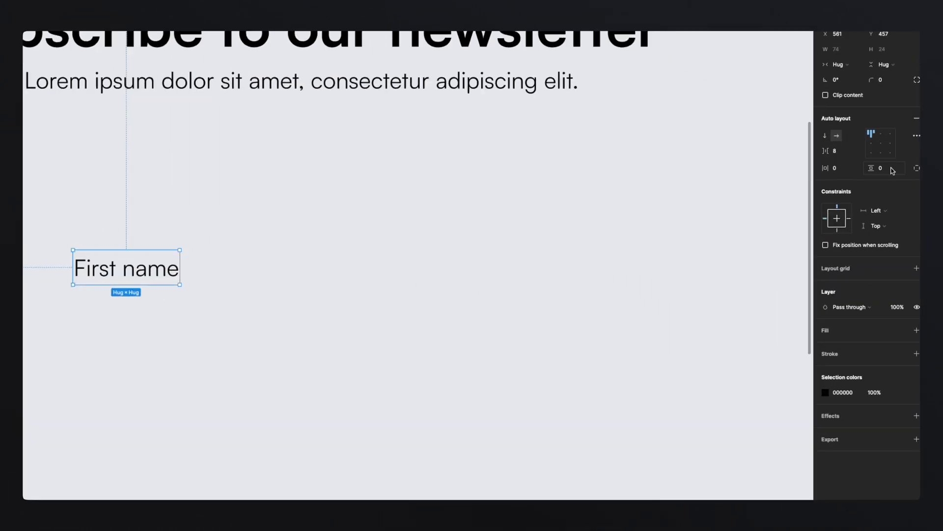
click(893, 171)
key(Return)
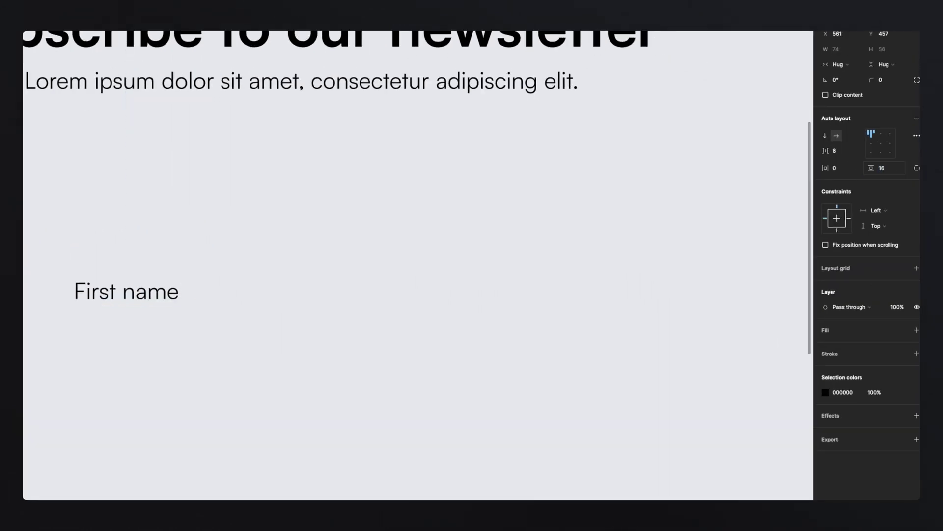
click(848, 171)
text(26)
key(Return)
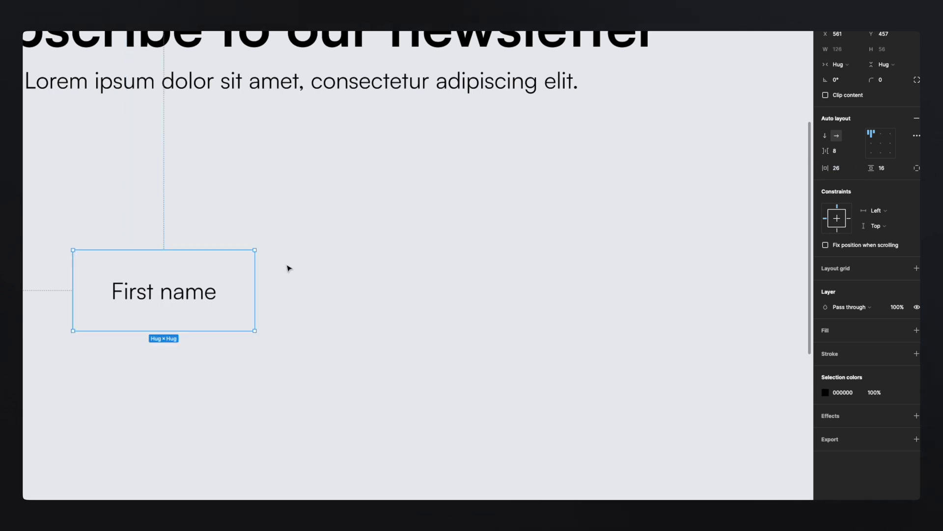
Add a black inside stroke of 1 to the Input frame and set its corner radius to 4.
click(352, 254)
click(358, 275)
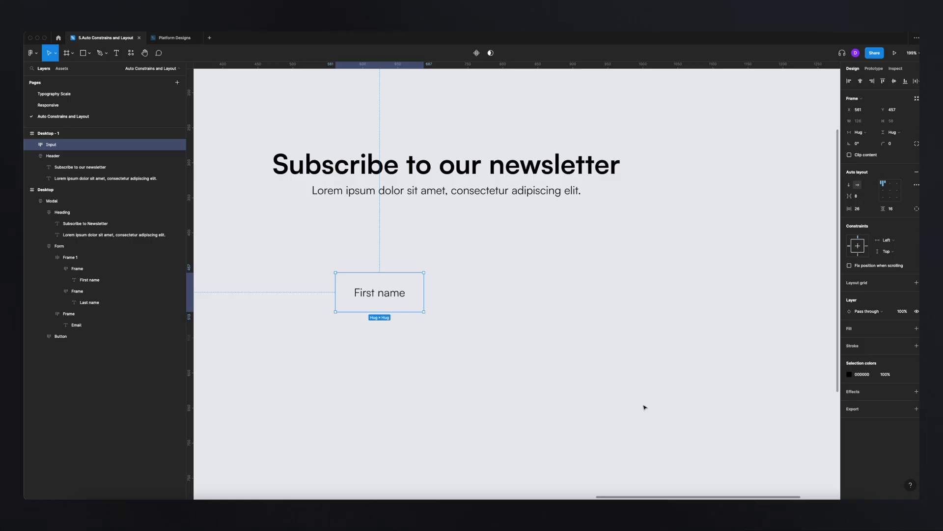
click(917, 345)
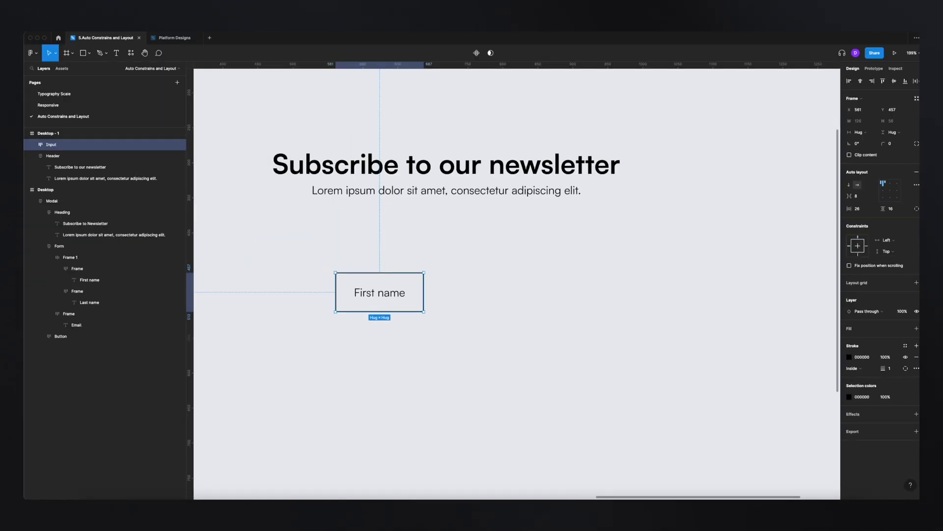
click(896, 146)
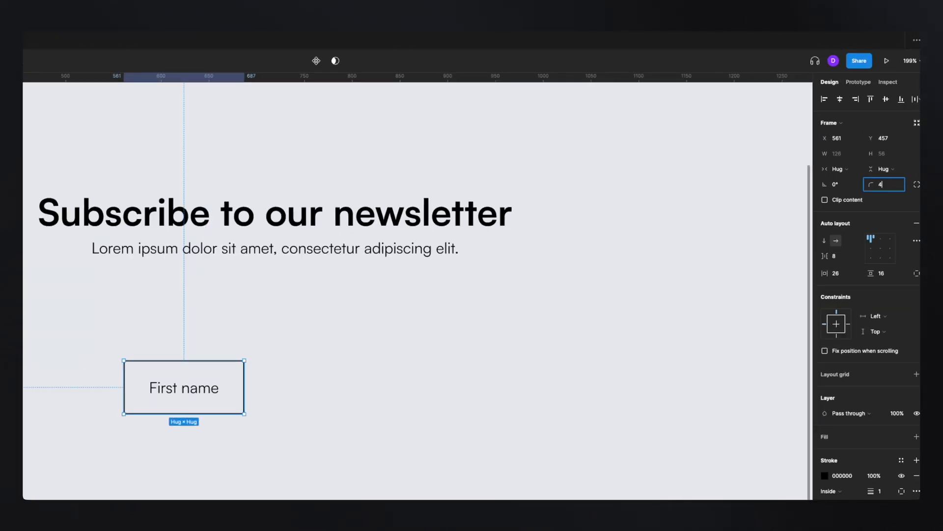
text(4)
key(Return)
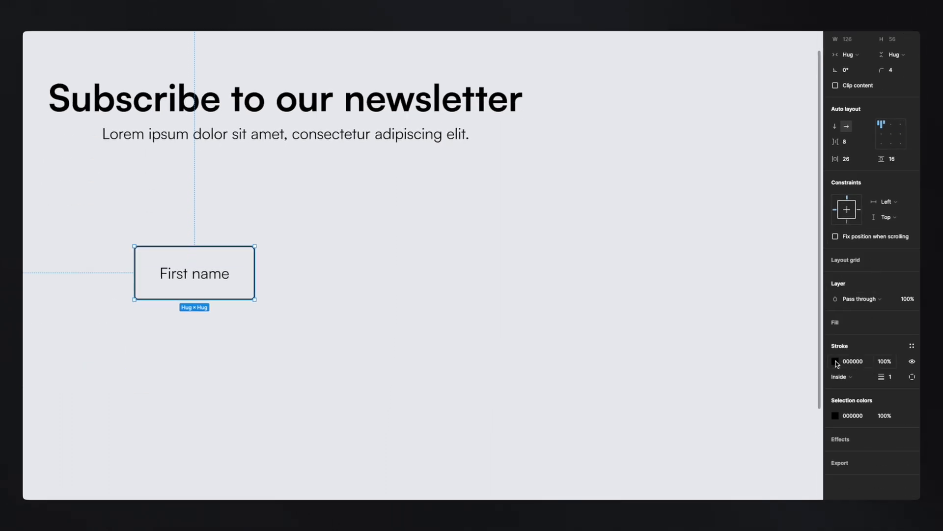
Lighten the Input frame's stroke from black to a light grey.
click(836, 363)
drag(752, 344, 701, 342)
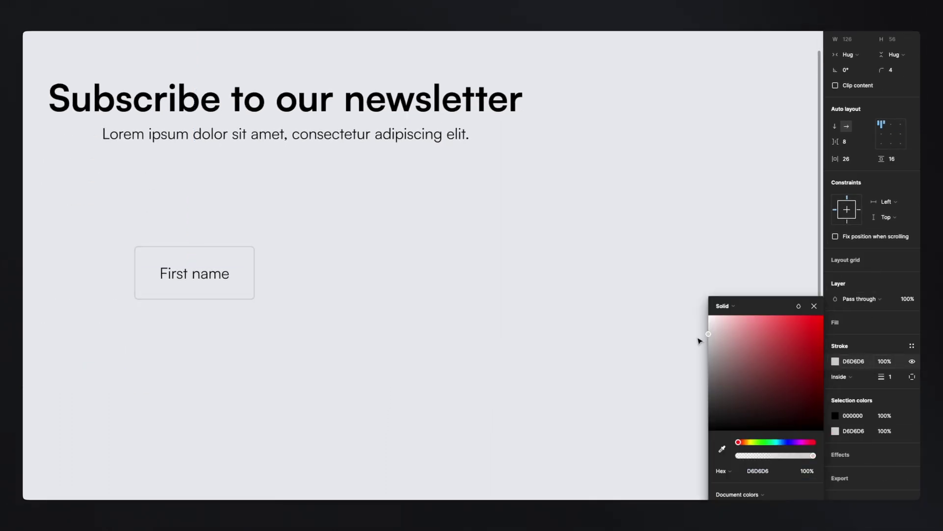
click(466, 289)
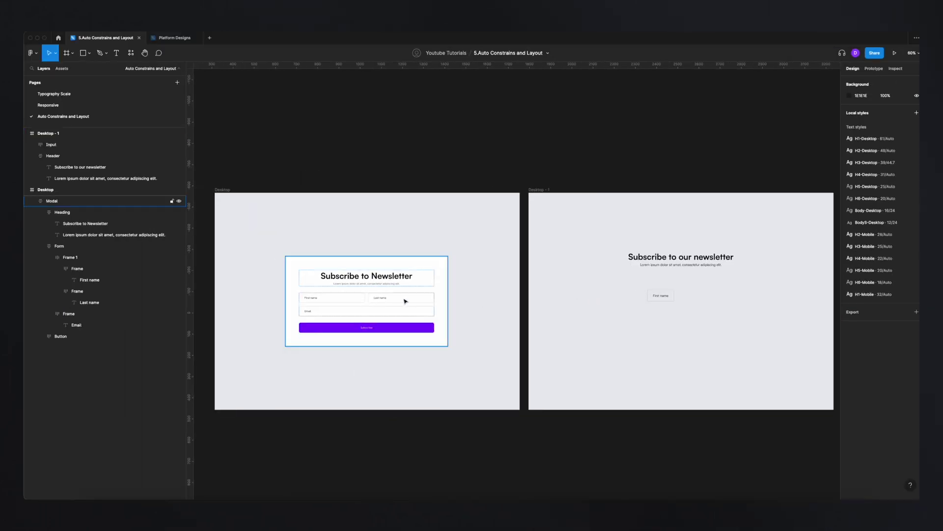
Copy the stroke color value of the "Last name" field in the original modal.
double_click(406, 300)
scroll(405, 301, up, 5)
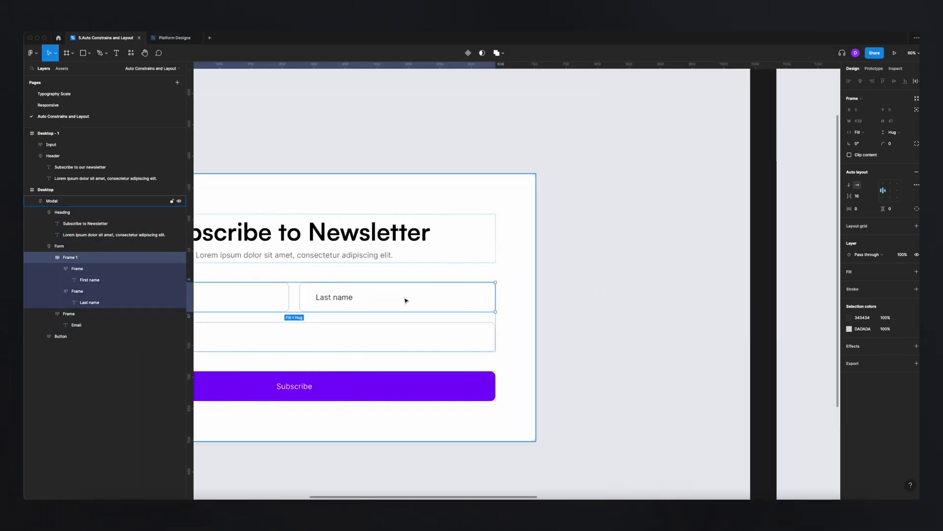
double_click(406, 301)
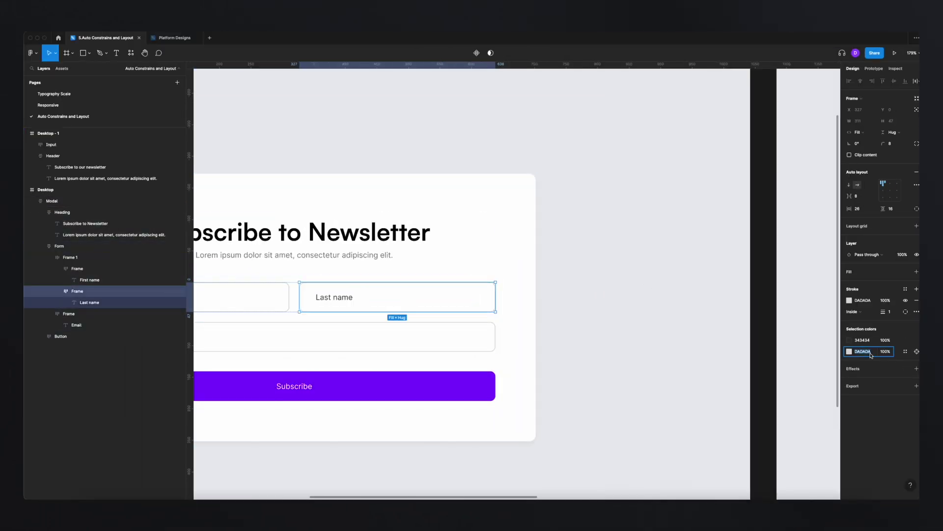
scroll(821, 342, down, 5)
scroll(688, 326, right, 10)
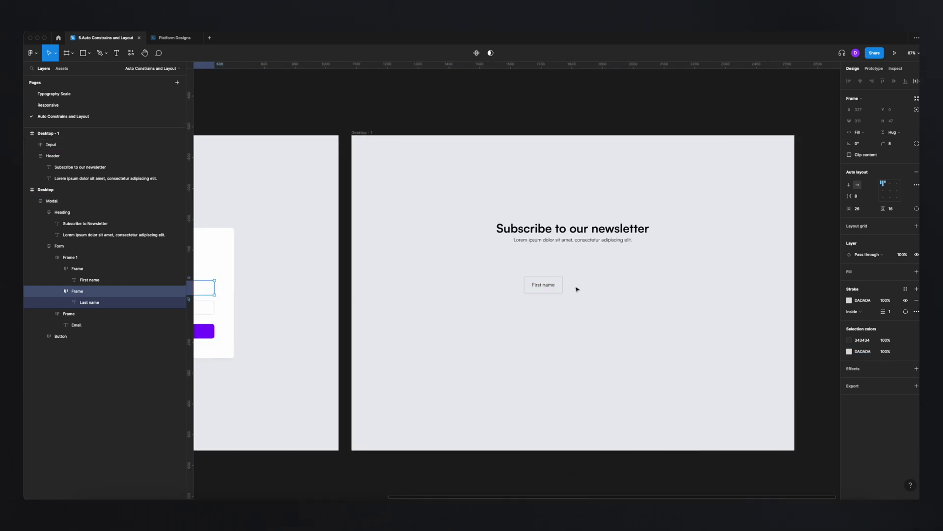
Set the Input frame's stroke color to DADADA.
click(560, 288)
click(868, 357)
text(DADADA)
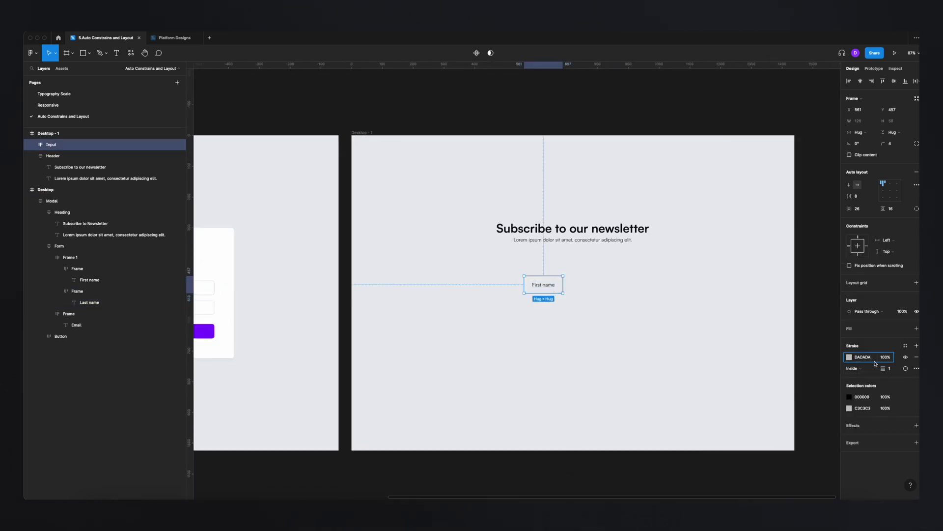
key(Return)
Move the "First name" input below the header, aligned with the heading's left edge, at X 471 and Y 422.
scroll(596, 287, up, 5)
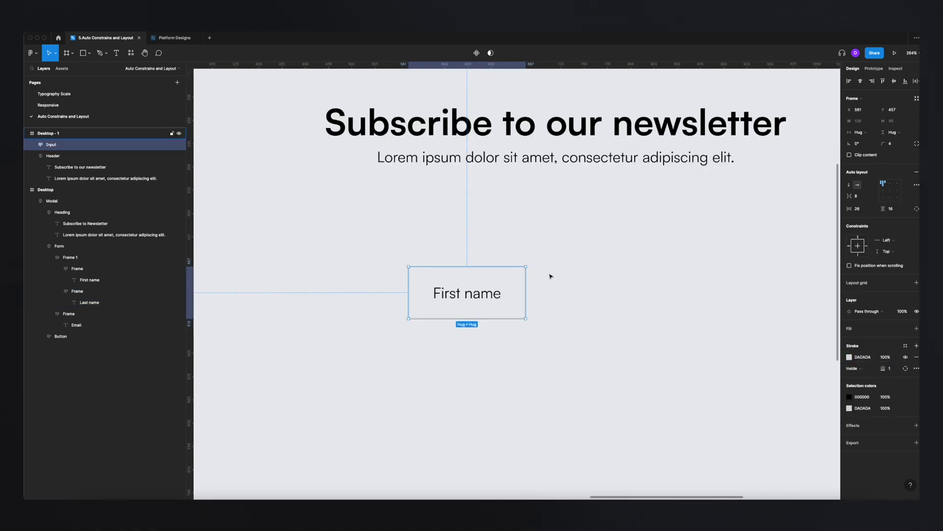
drag(508, 276, 423, 246)
scroll(403, 285, down, 4)
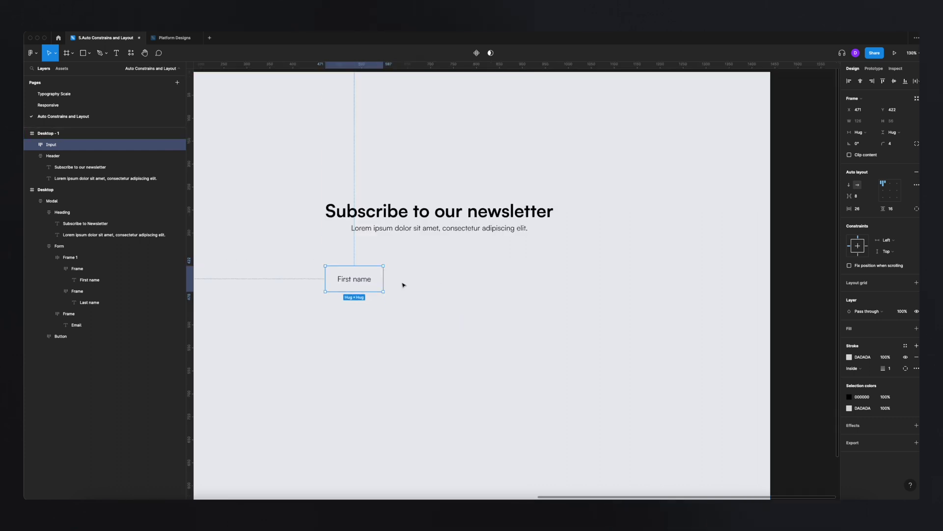
Duplicate the "First name" input to its right and change the copy's text to "Last name".
drag(355, 279, 442, 278)
double_click(444, 280)
double_click(428, 280)
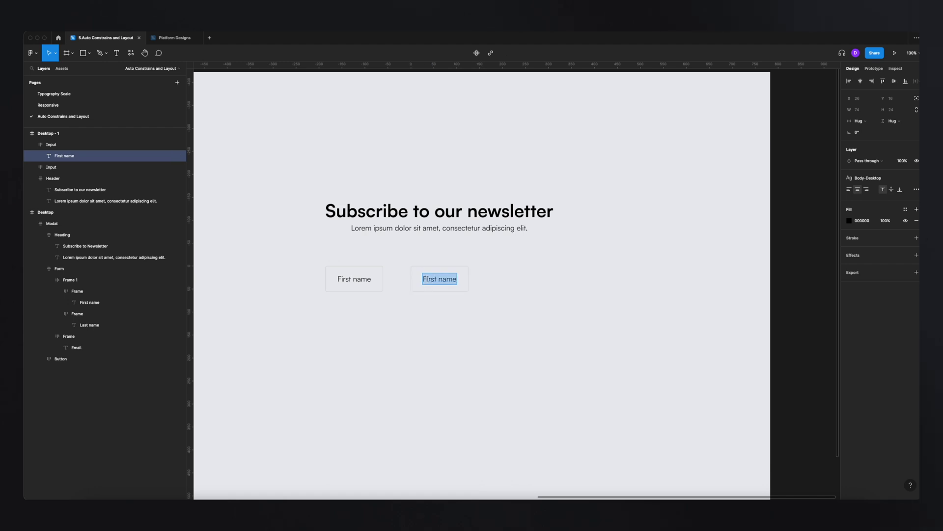
double_click(428, 279)
text(Last)
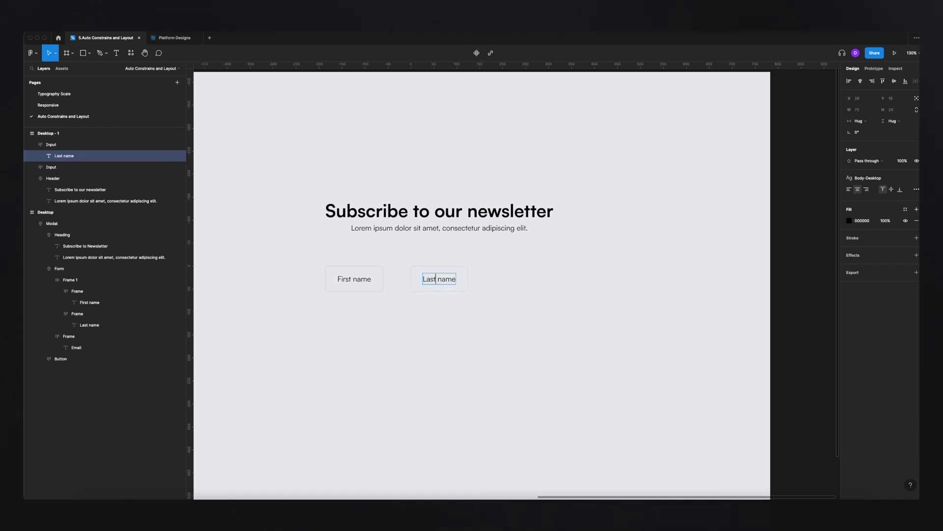
click(626, 339)
Duplicate the "Last name" input below the first row and change the copy's text to "Email".
drag(468, 291, 381, 344)
double_click(357, 341)
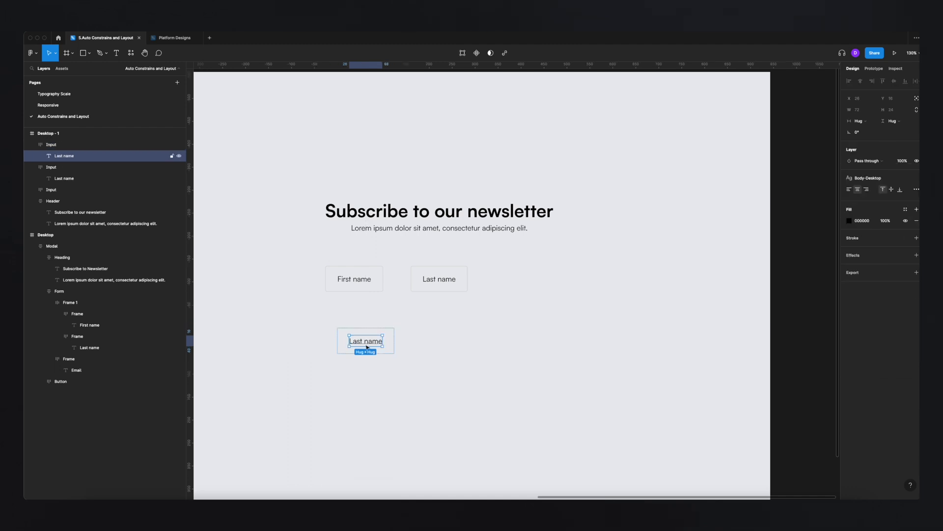
key(Return)
text(Email)
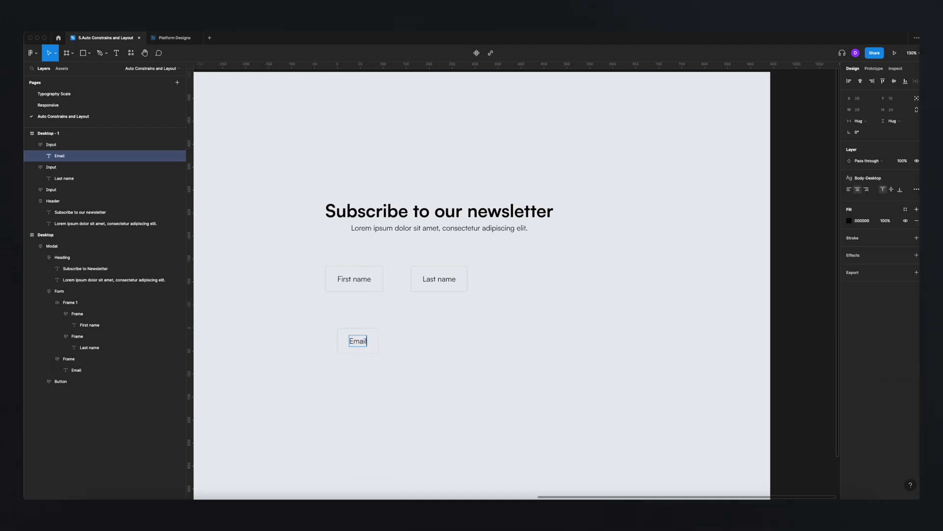
key(Escape)
click(415, 343)
Duplicate the Email input to X 606, Y 662 and replace the copy's stroke with a solid fill.
click(371, 337)
drag(371, 337, 418, 389)
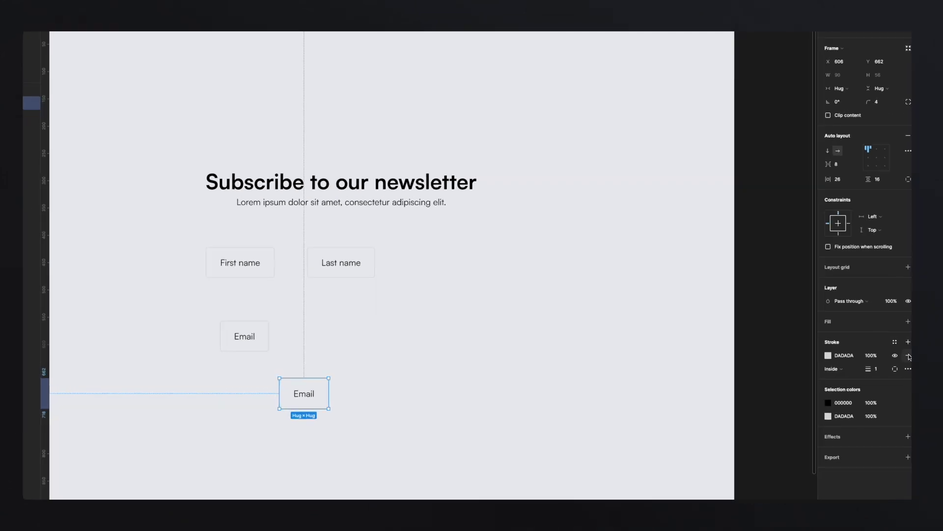
click(908, 355)
click(908, 321)
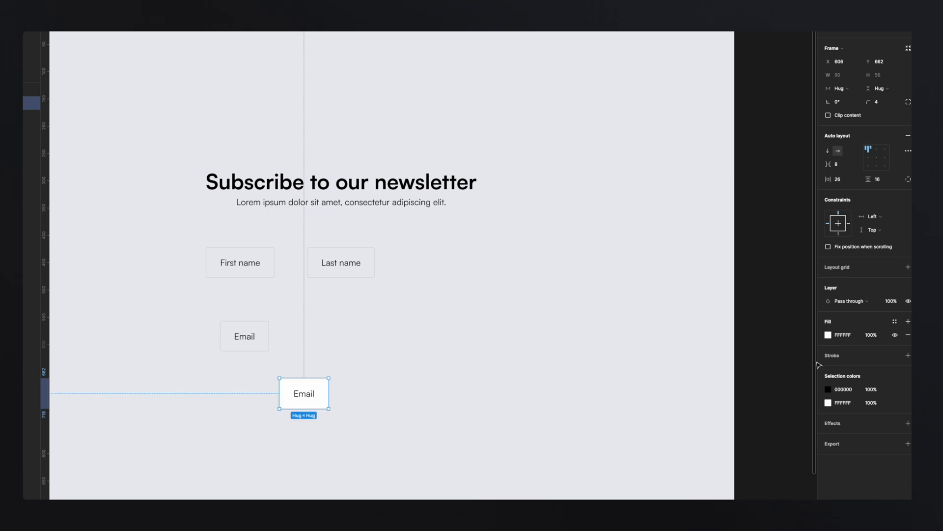
Change the lower Email copy's fill to the document's purple, 8000FF.
click(829, 335)
scroll(544, 333, up, 3)
scroll(576, 352, down, 5)
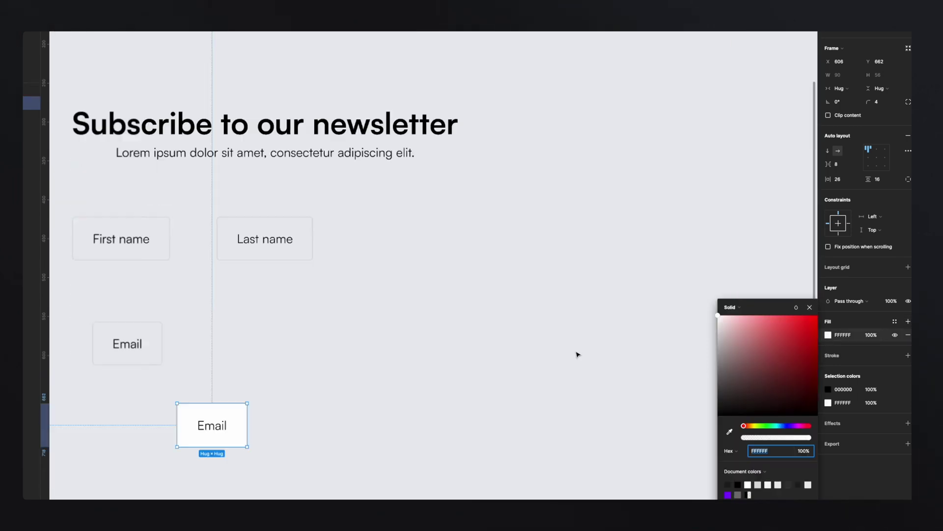
click(729, 494)
scroll(452, 388, up, 5)
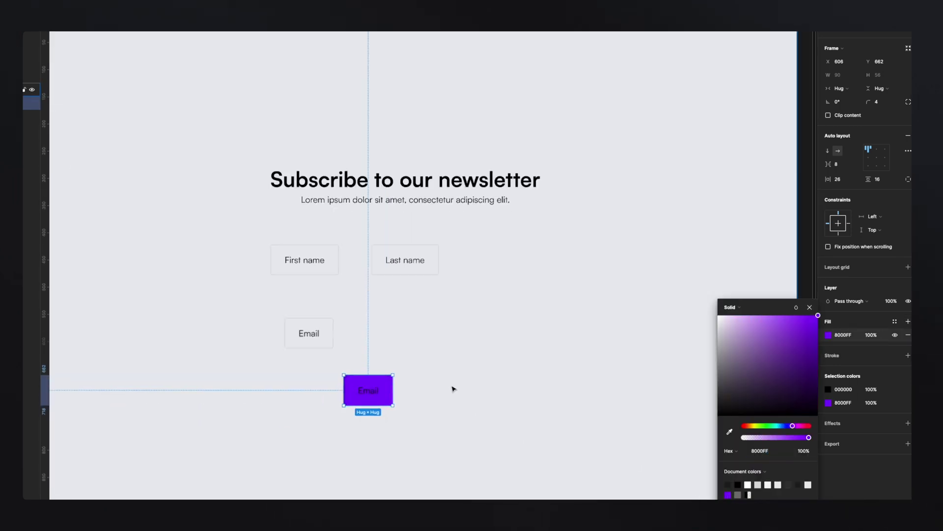
click(867, 267)
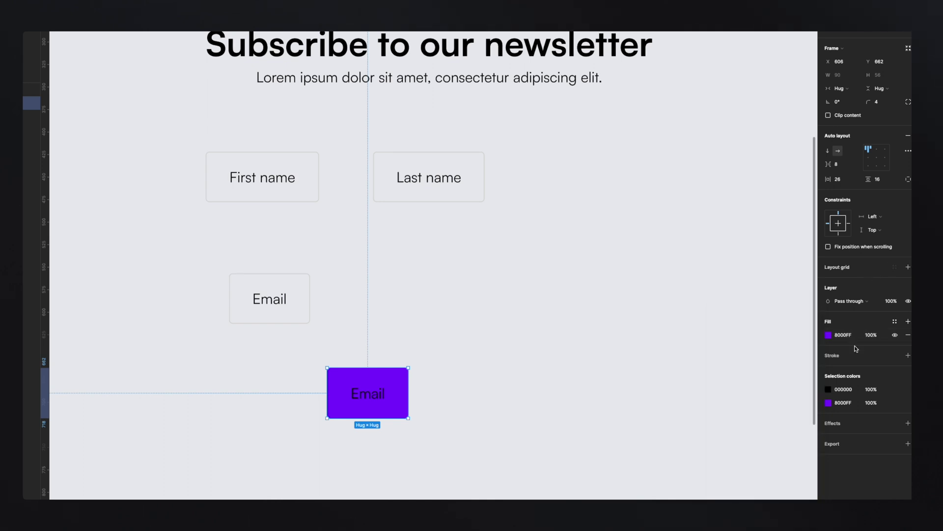
Change the text color inside the purple button from black to white.
click(829, 390)
click(461, 320)
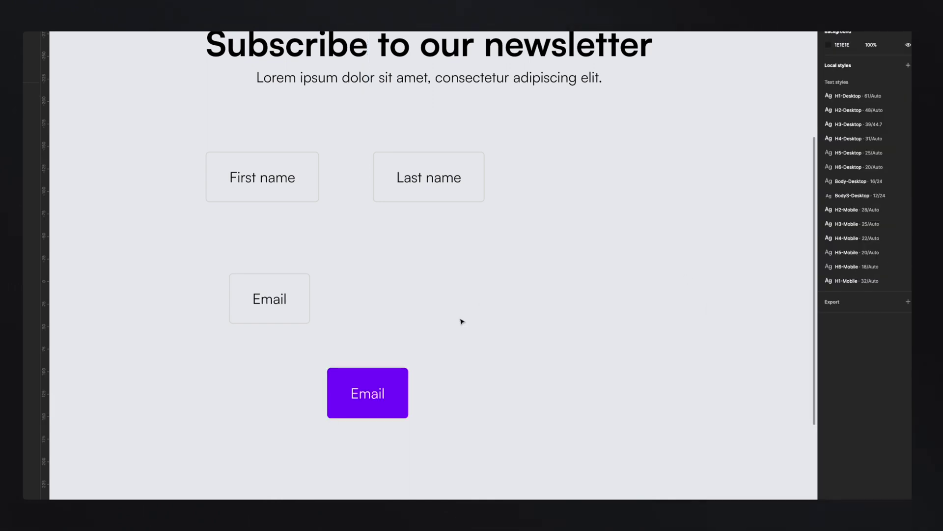
scroll(461, 320, down, 5)
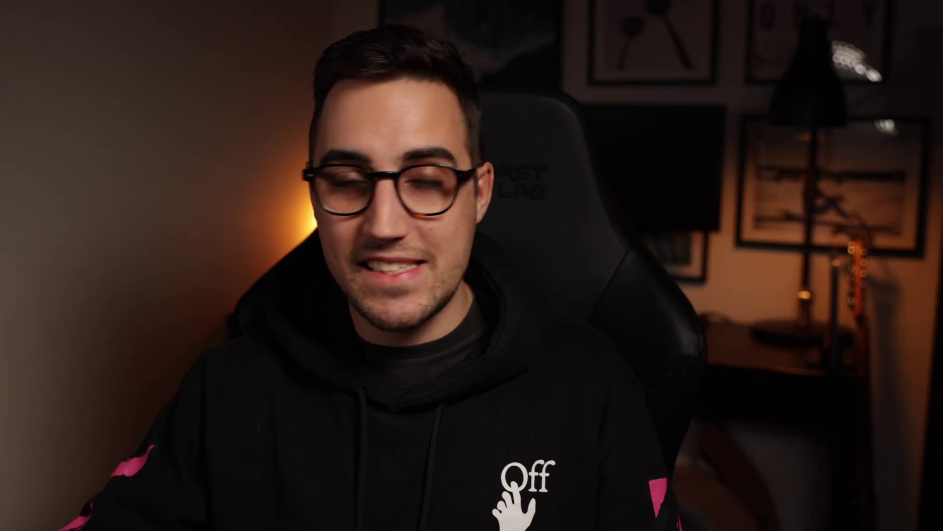
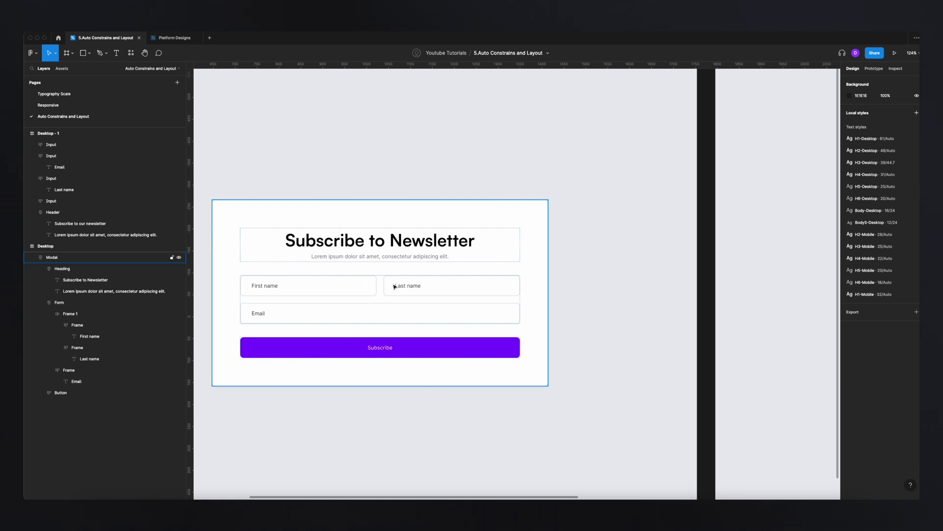
Examine the auto layout structure of the original modal and its Form group.
click(537, 299)
click(583, 246)
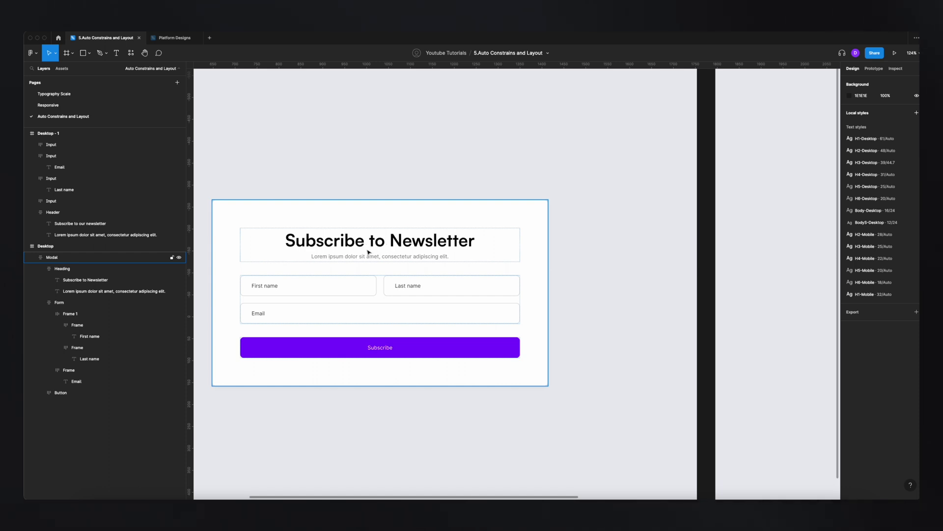
click(337, 299)
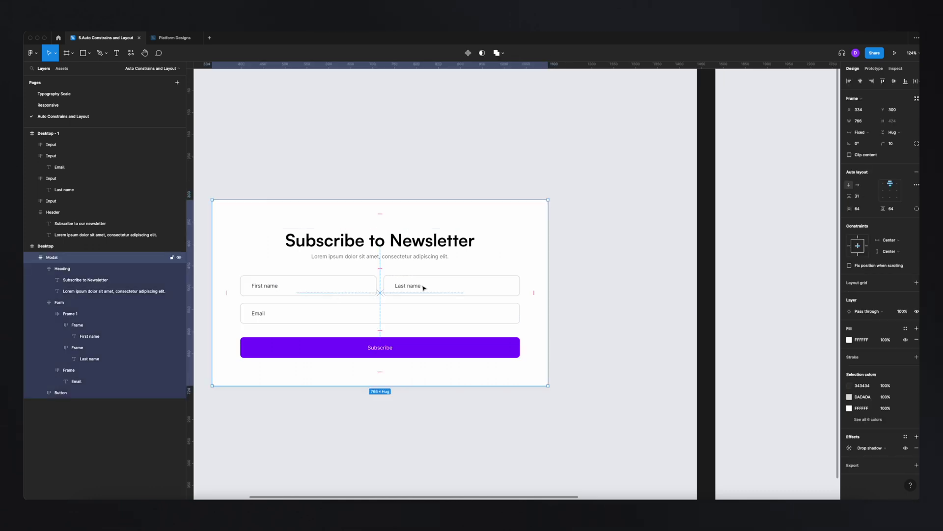
click(344, 283)
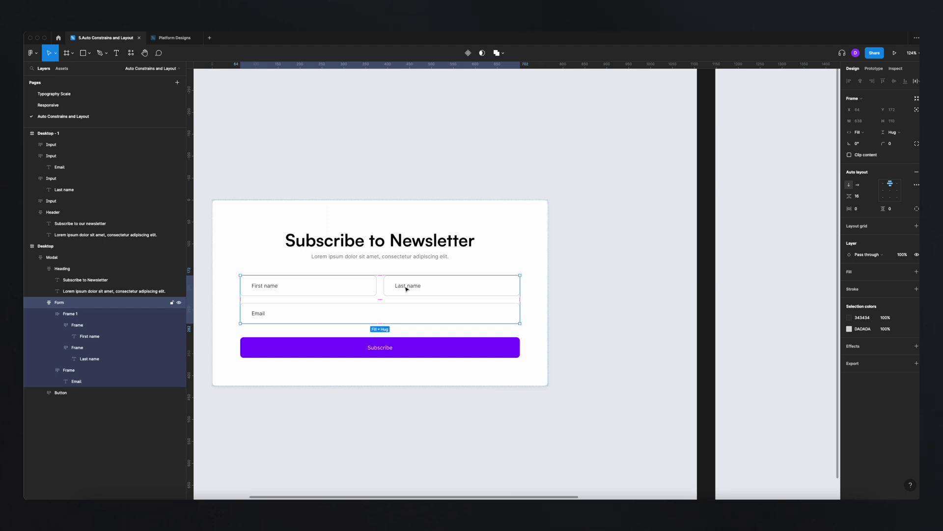
Group the "First name" and "Last name" inputs of the new design in one horizontal auto layout frame.
scroll(472, 295, down, 5)
scroll(381, 295, right, 10)
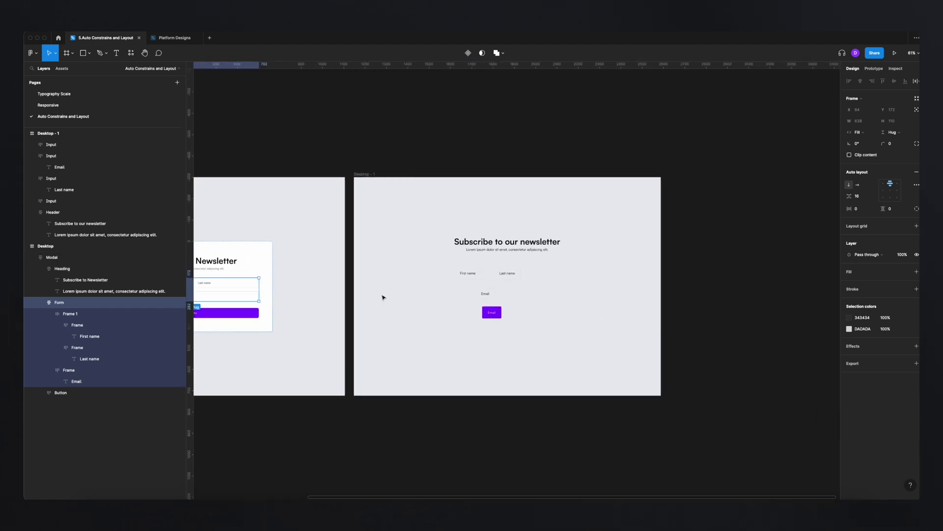
scroll(503, 285, up, 5)
click(435, 263)
shift+click(515, 268)
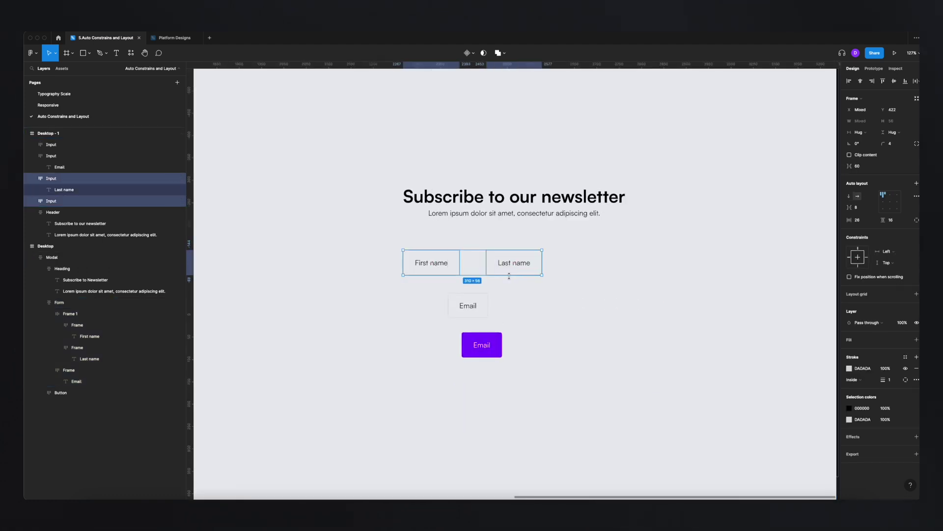
click(916, 183)
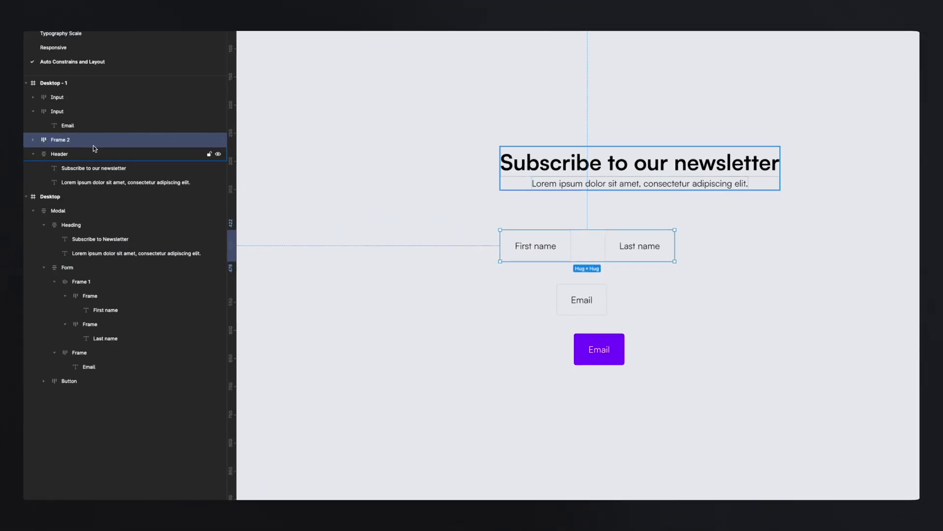
Rename the frame holding the two name inputs as "First Name + Last Name".
double_click(60, 140)
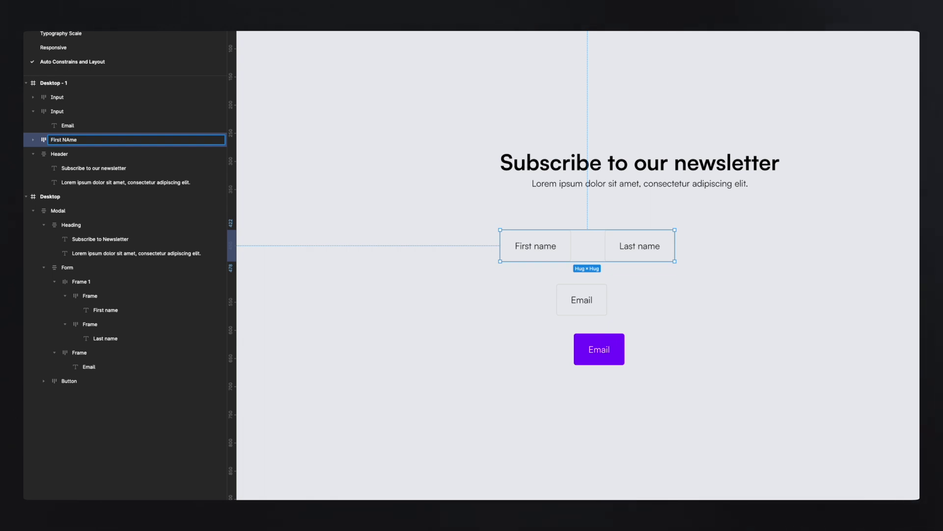
text(First NAme)
click(518, 221)
click(565, 245)
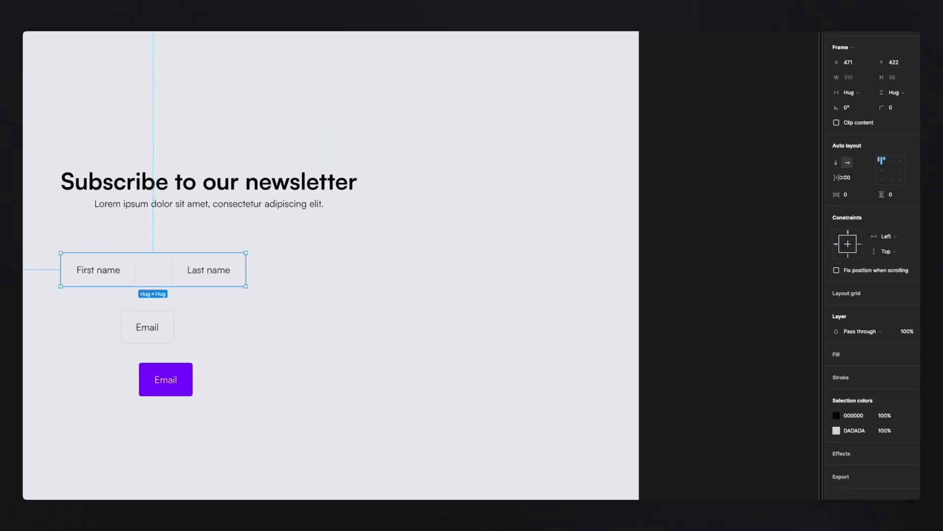
Set the spacing between the "First name" and "Last name" inputs to 16 and try widening their frame.
click(855, 182)
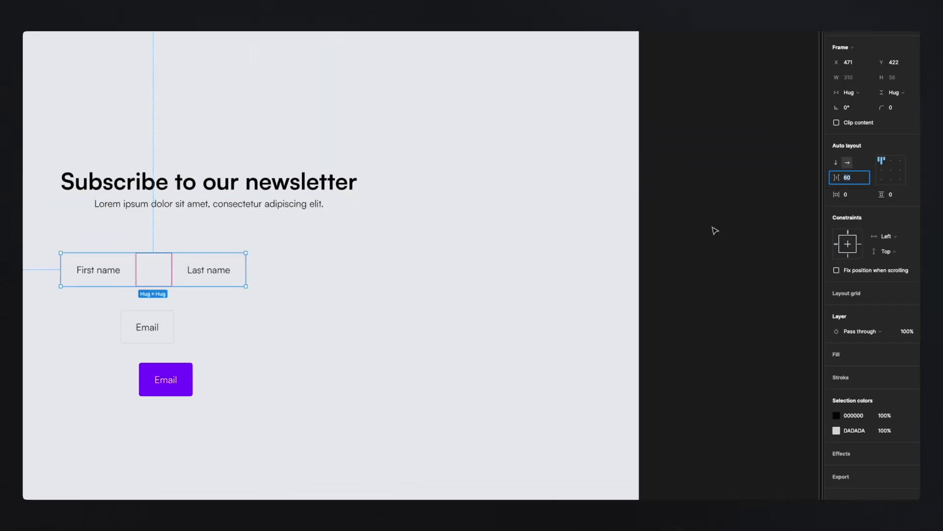
text(16)
key(Return)
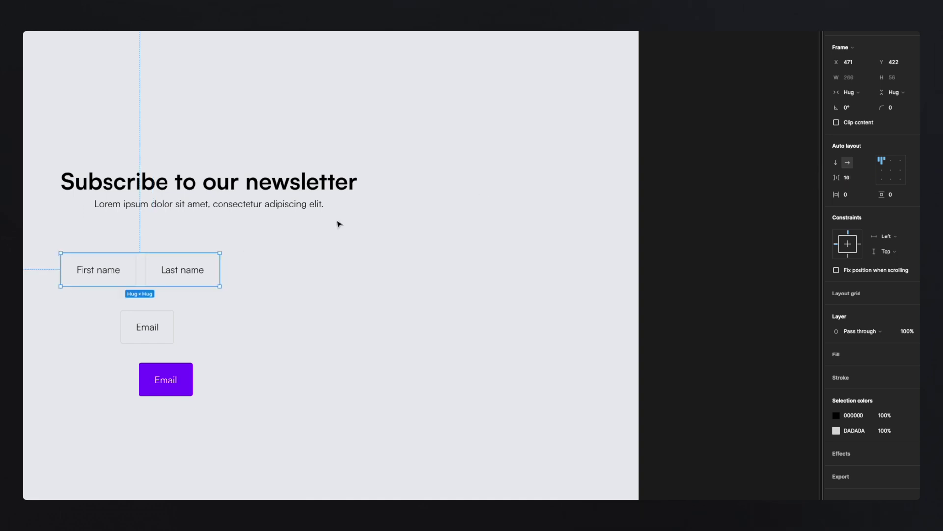
drag(393, 265, 524, 269)
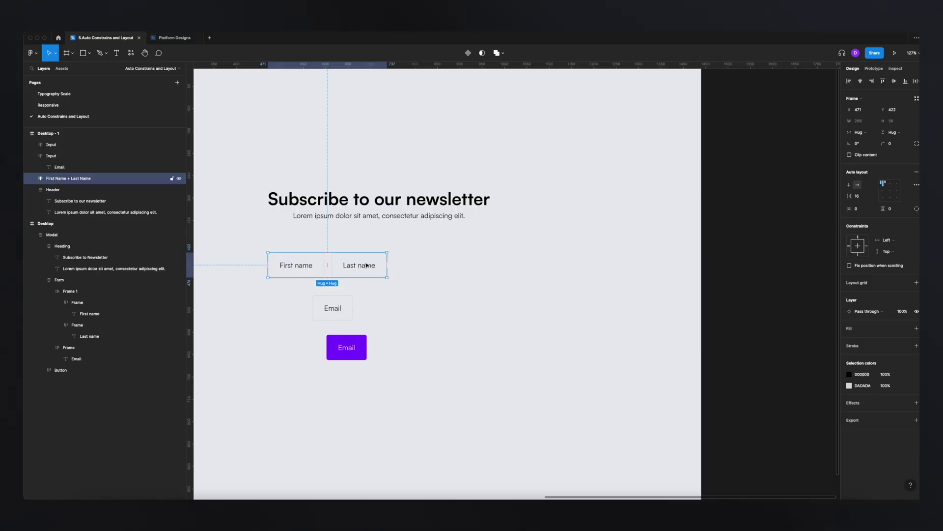
Set the "First name" input's width to fill its container and reselect the parent frame.
click(307, 264)
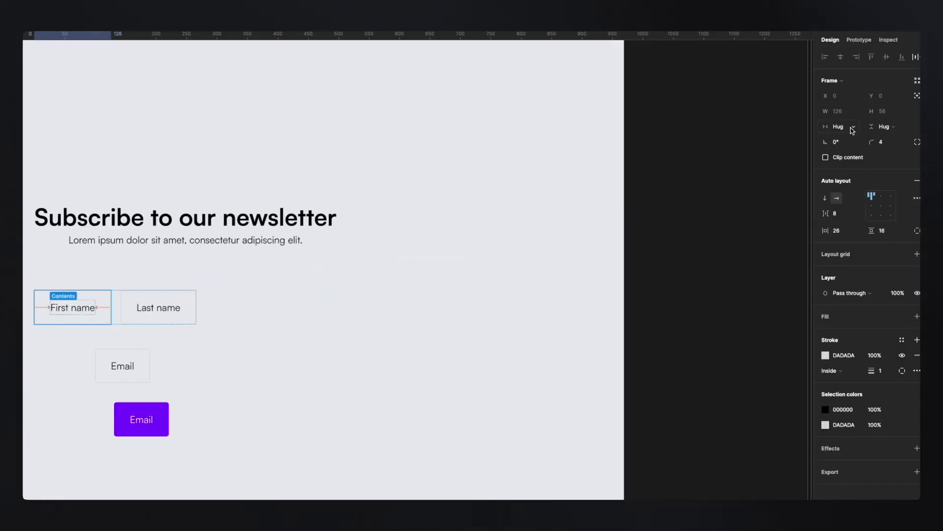
click(852, 130)
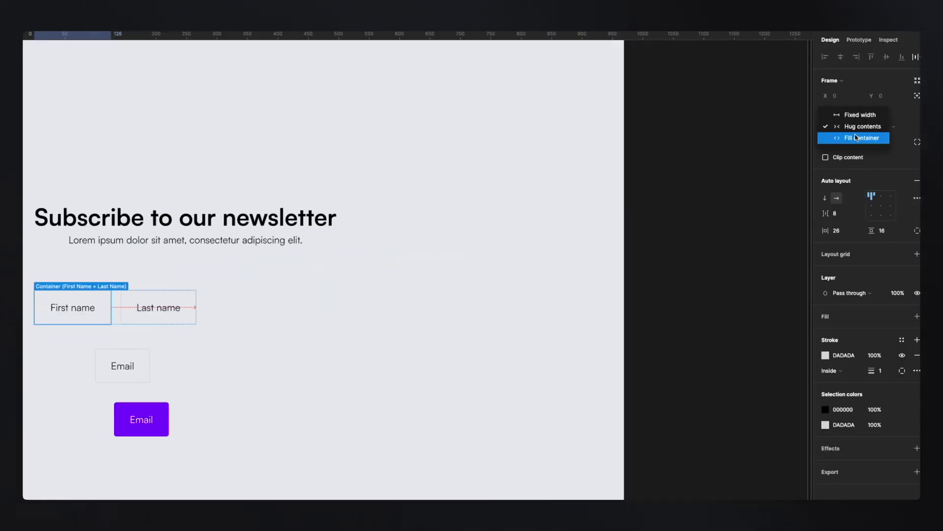
click(858, 139)
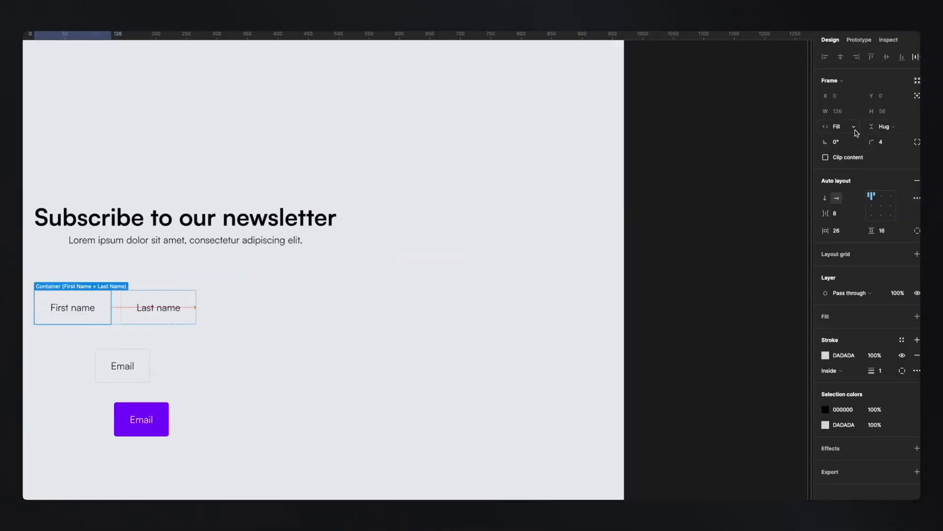
key(shift+Return)
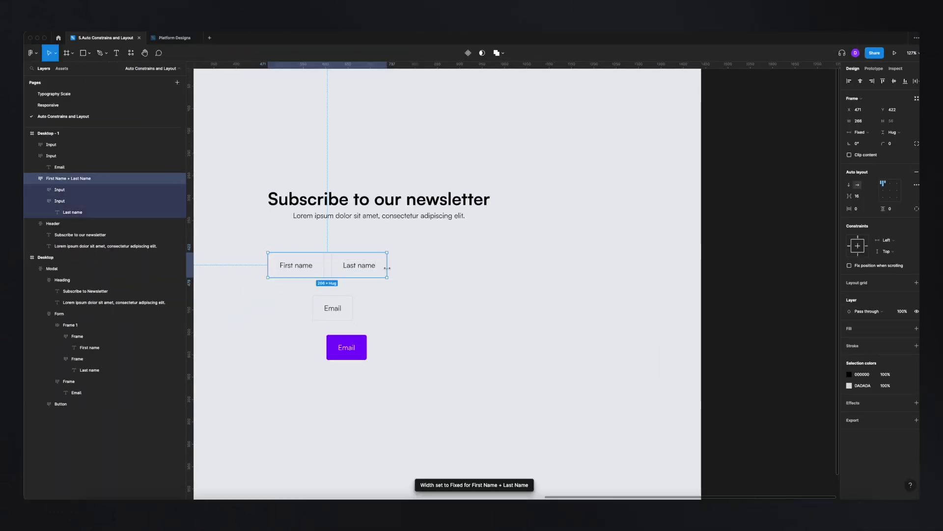
Widen the "First Name + Last Name" frame and set the "Last name" input's width to fill its container.
drag(386, 259, 457, 263)
click(418, 266)
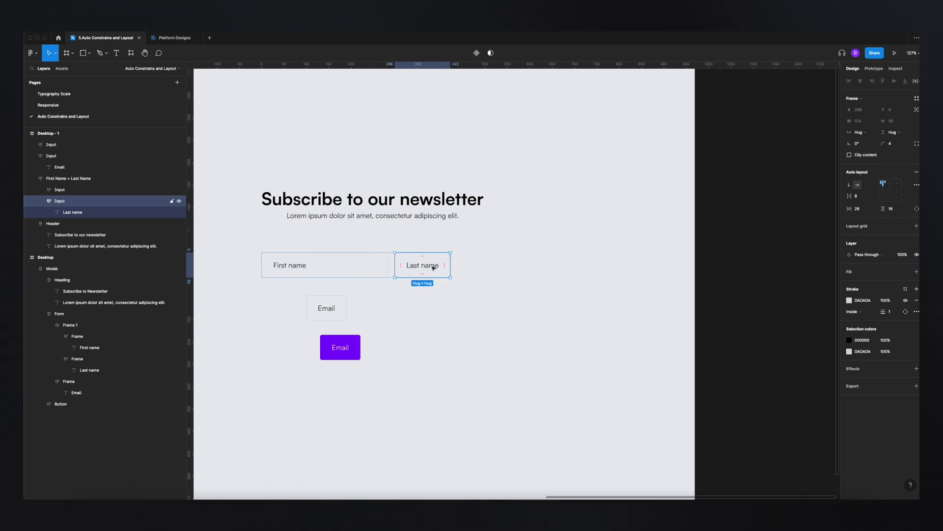
click(859, 132)
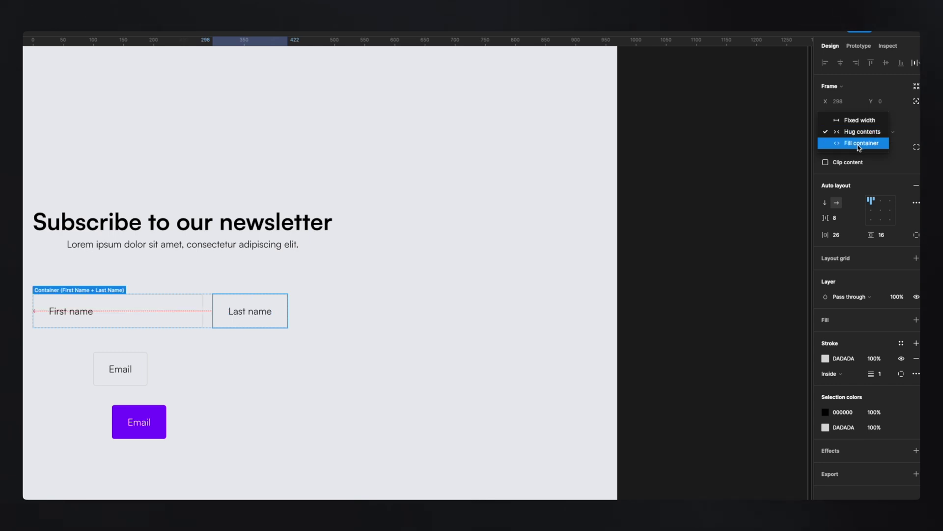
click(863, 143)
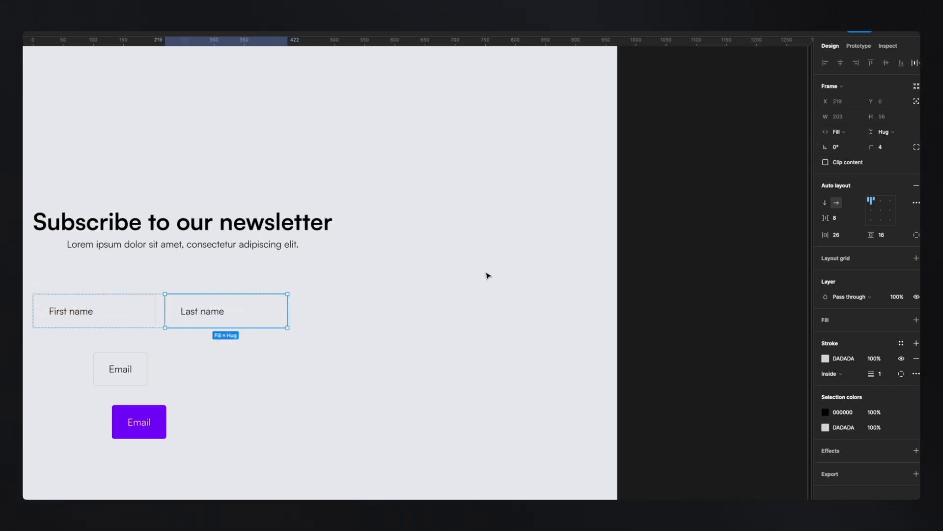
Widen the "First Name + Last Name" frame to about 463.
click(393, 327)
click(388, 272)
drag(449, 258, 468, 265)
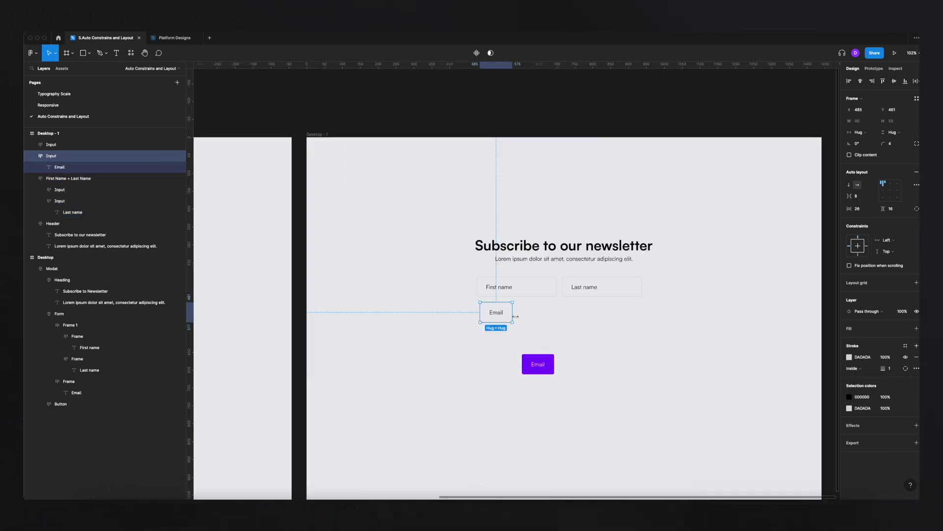
click(873, 134)
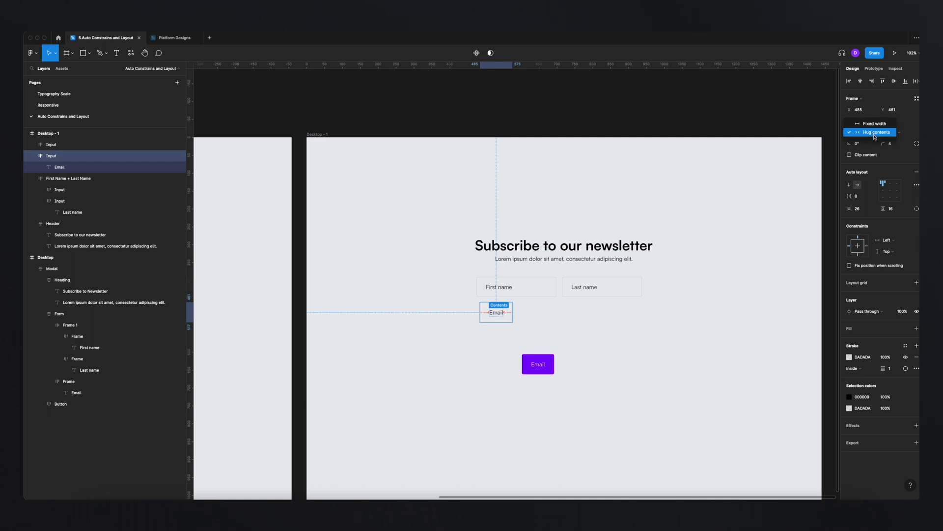
click(877, 132)
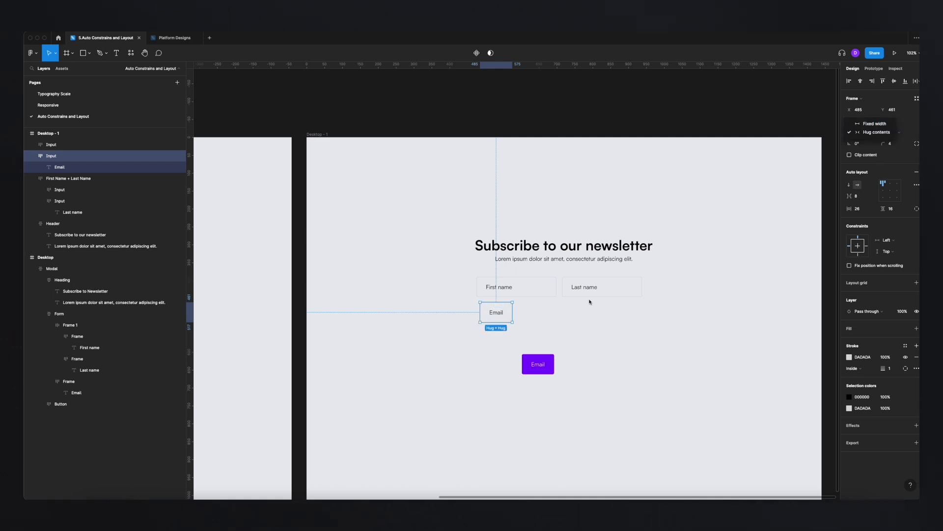
scroll(531, 311, down, 5)
scroll(529, 312, up, 4)
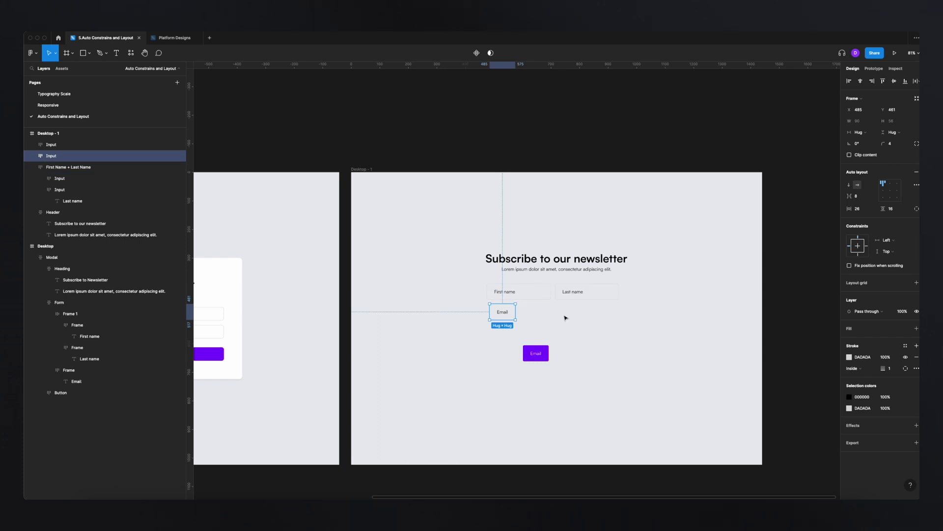
scroll(498, 302, down, 1)
scroll(533, 326, up, 6)
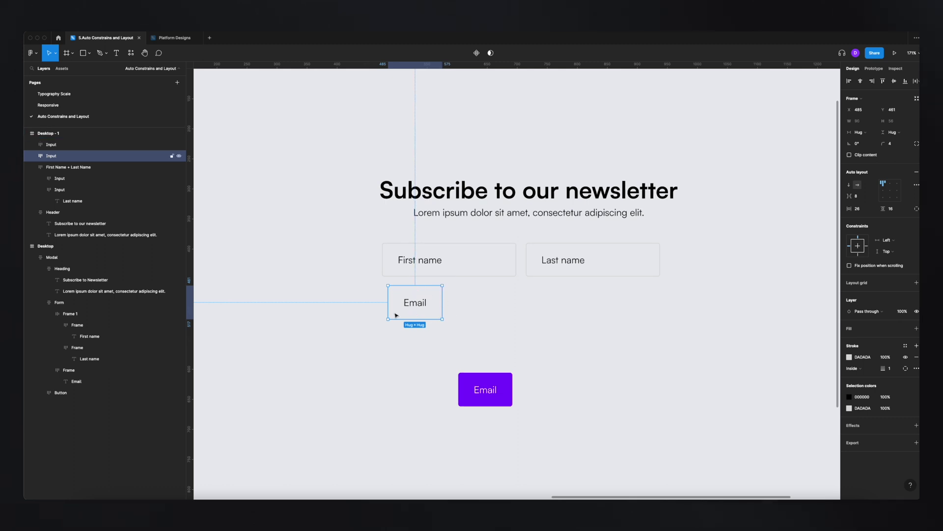
Stack the "First Name + Last Name" frame and the email input in a vertical auto layout frame with spacing 16.
click(413, 258)
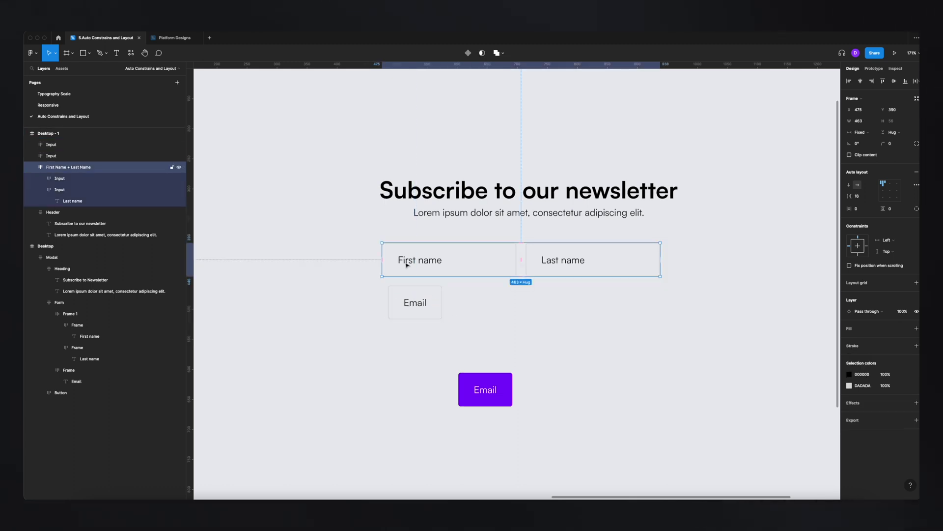
drag(339, 237, 674, 326)
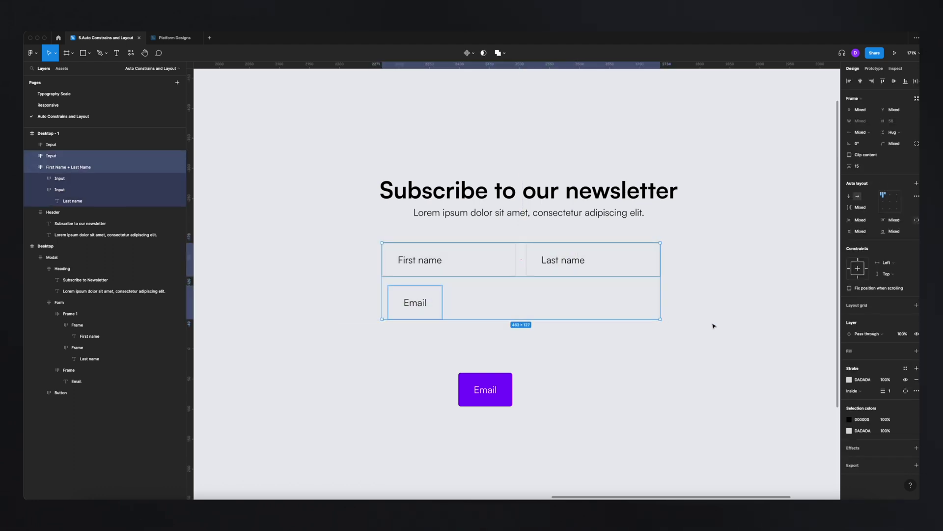
click(918, 150)
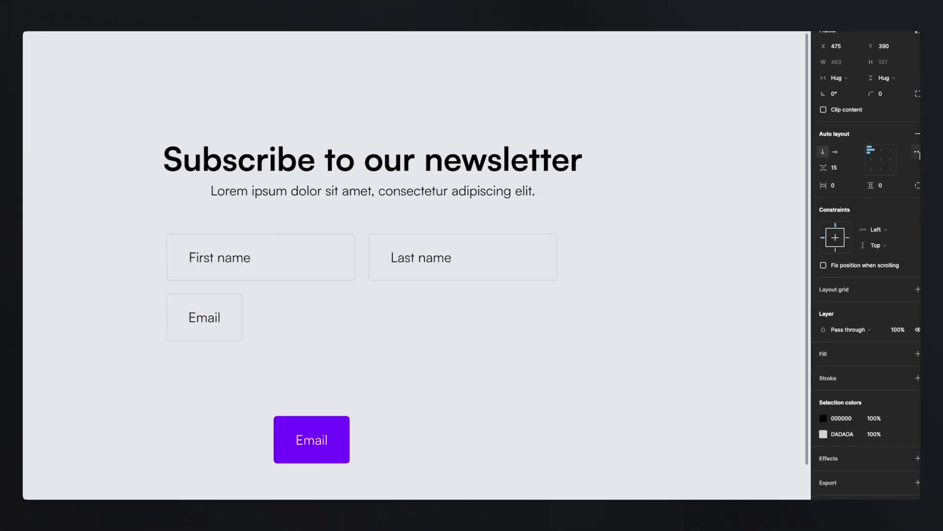
click(841, 169)
key(Up)
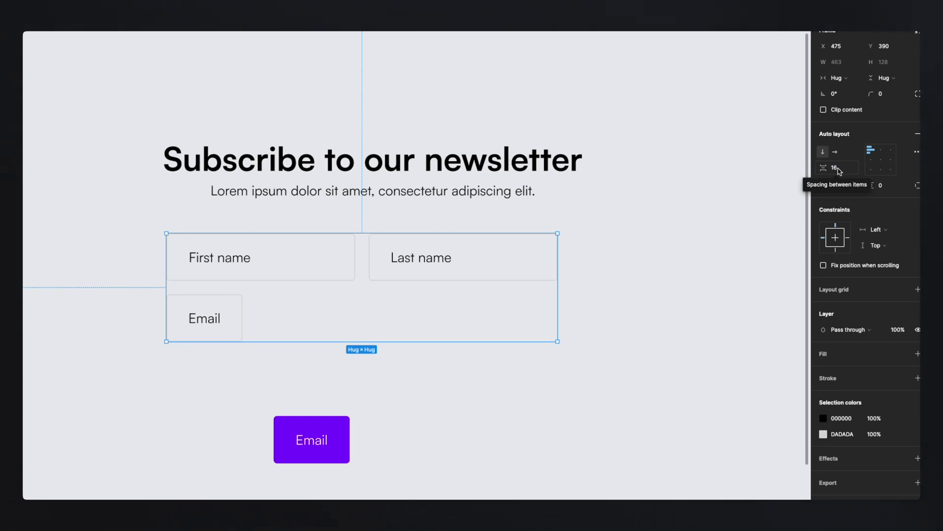
Rename the email input's layer as "Email" and set its width to fill its container.
click(236, 313)
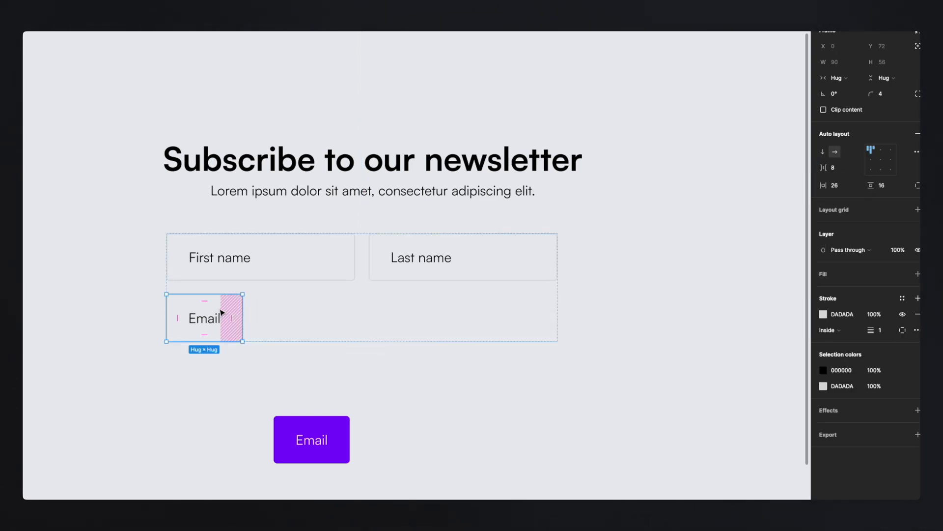
double_click(74, 213)
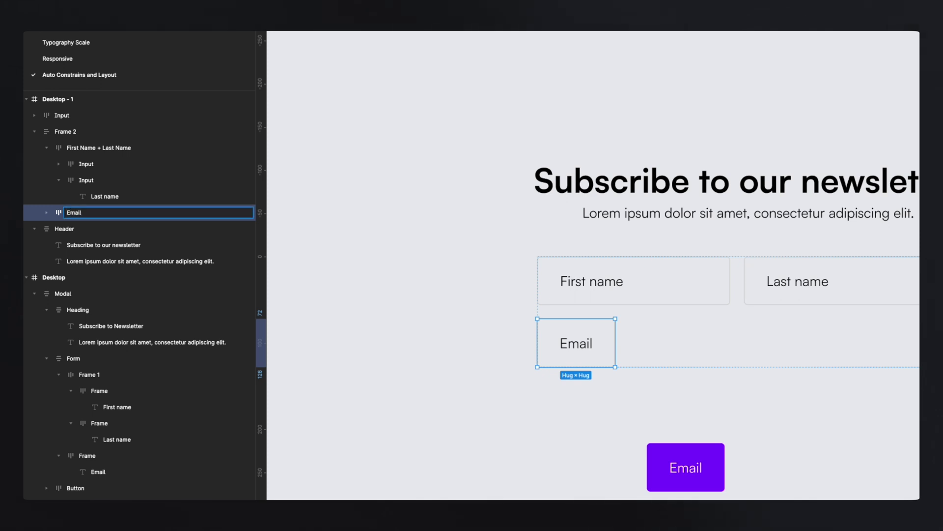
key(Return)
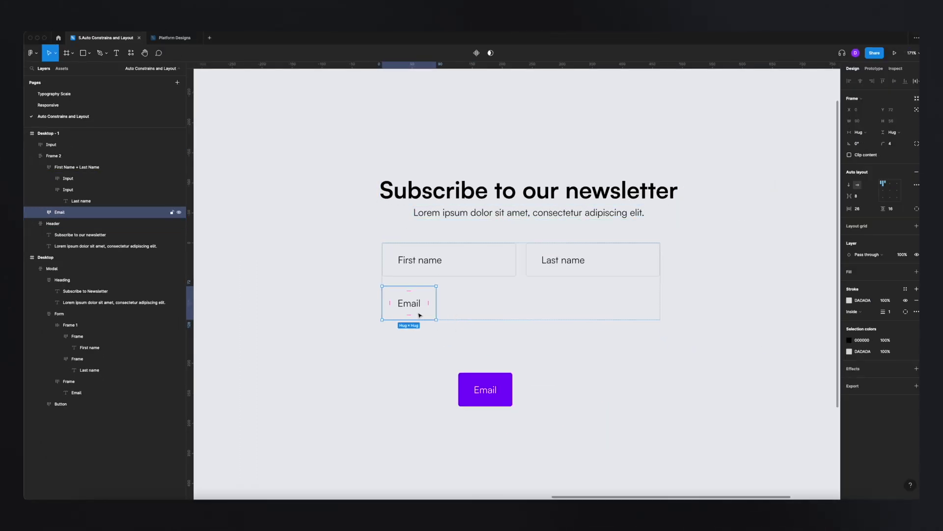
click(864, 133)
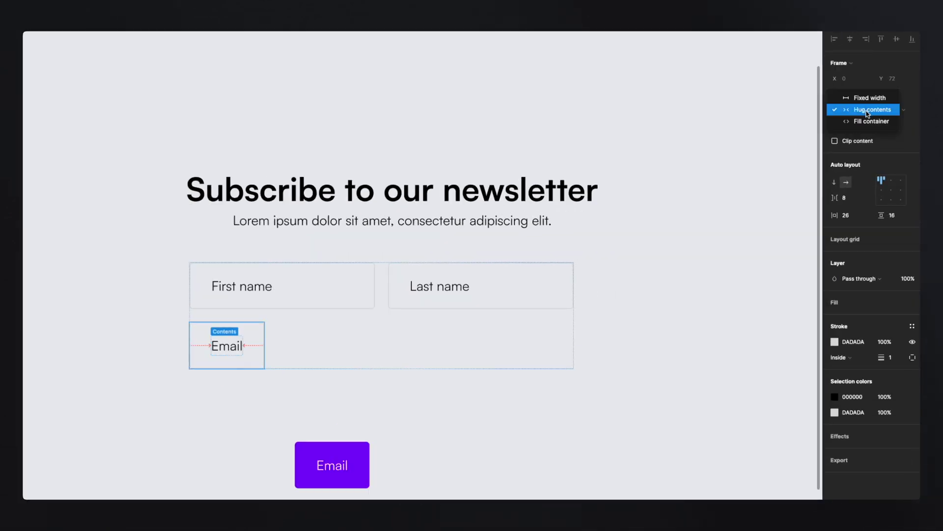
click(869, 121)
Test the resizing of the frame holding all inputs by narrowing it to about 283 and widening it to about 470.
click(660, 275)
drag(662, 270, 553, 273)
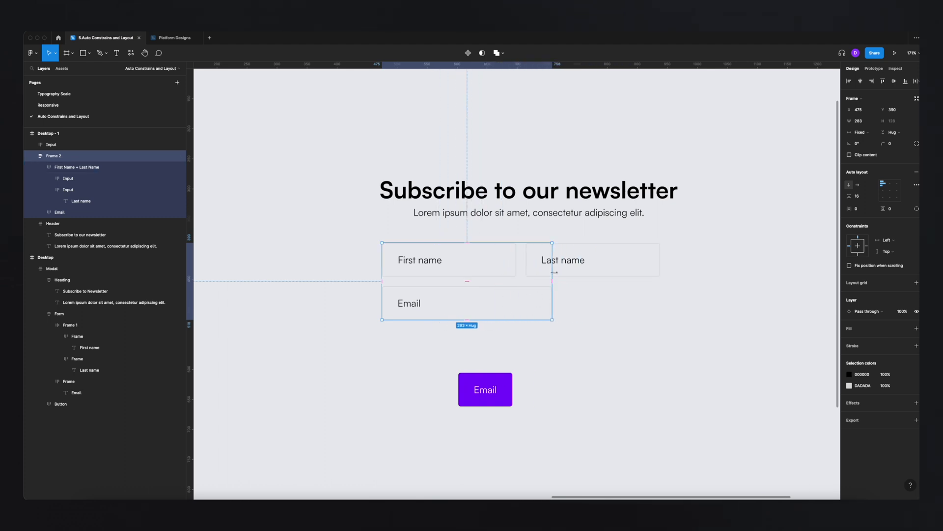
drag(554, 272, 662, 284)
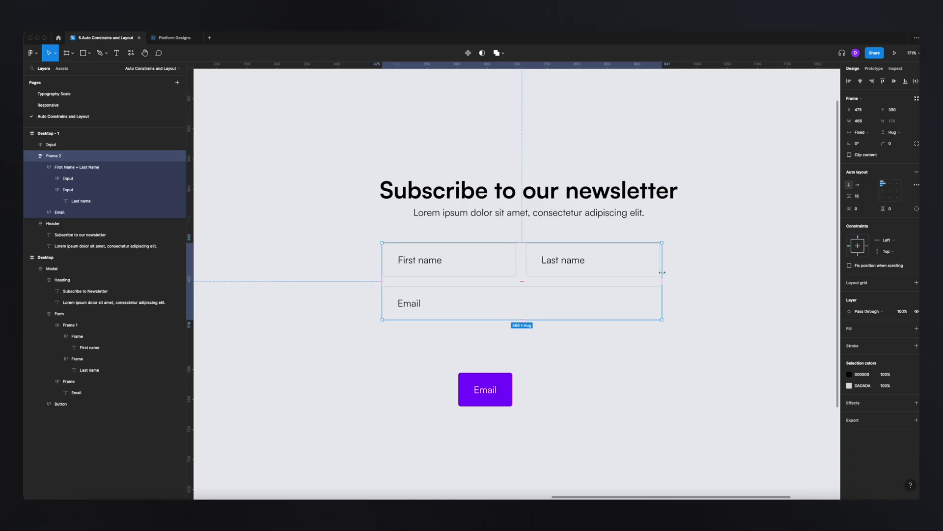
mouse_move(662, 272)
mouse_down()
mouse_move(503, 270)
mouse_move(665, 273)
mouse_up()
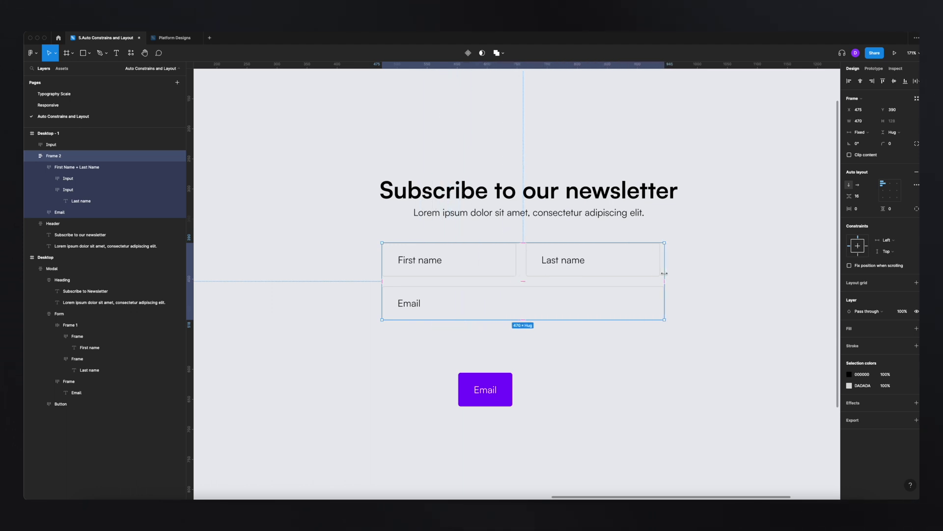
Set the "First Name + Last Name" frame's width to fill its container and narrow the parent frame to about 405.
click(639, 262)
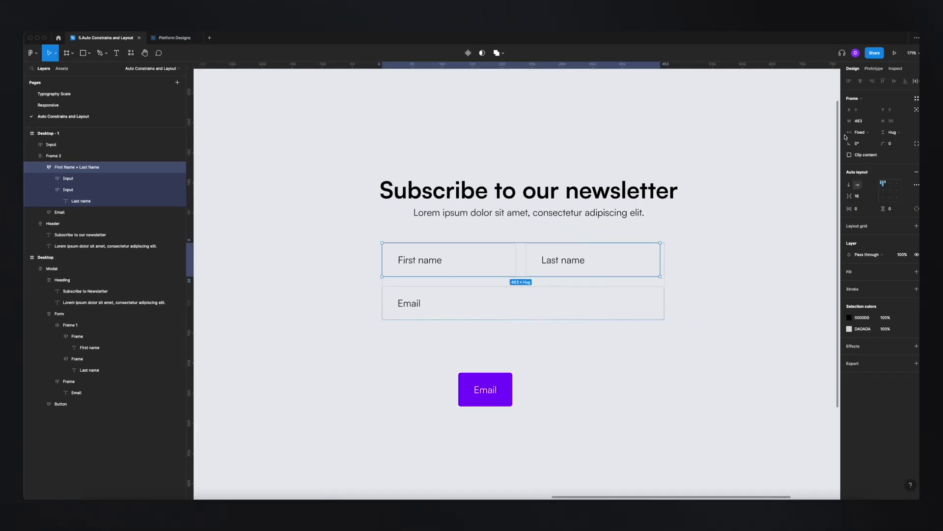
click(860, 132)
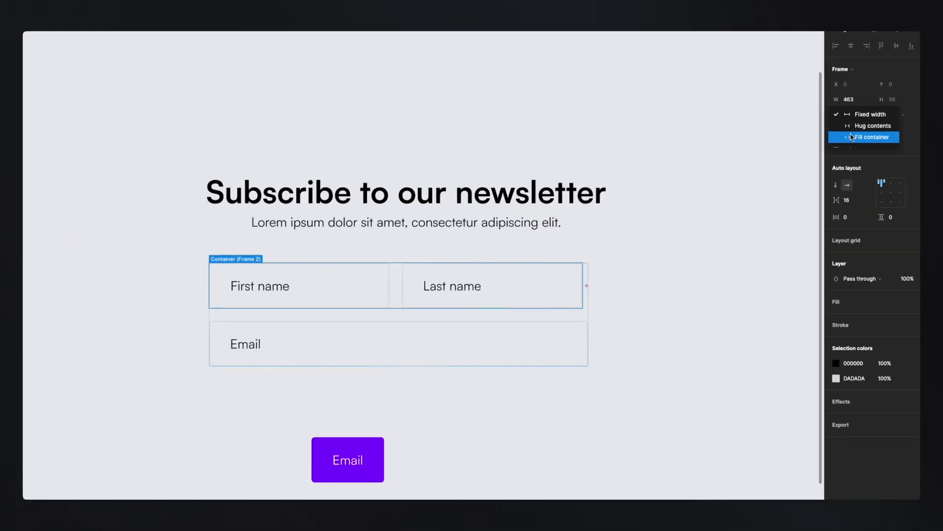
click(851, 137)
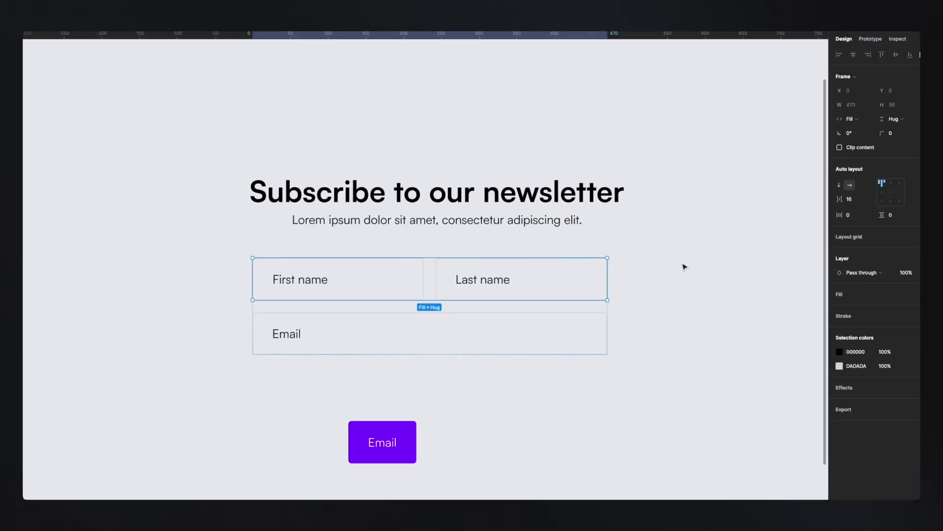
drag(659, 282, 625, 266)
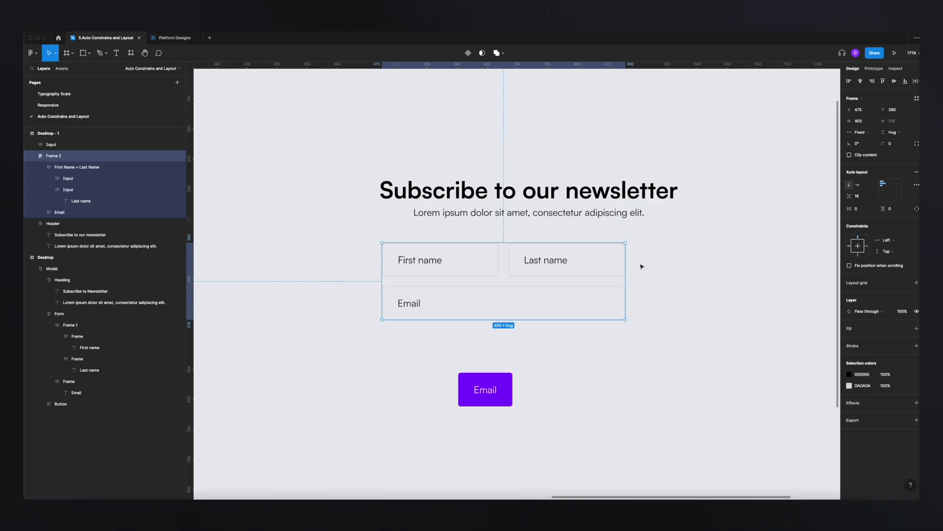
Combine the header, the inputs frame and the purple button in one vertical auto layout frame with spacing 32.
scroll(644, 256, down, 5)
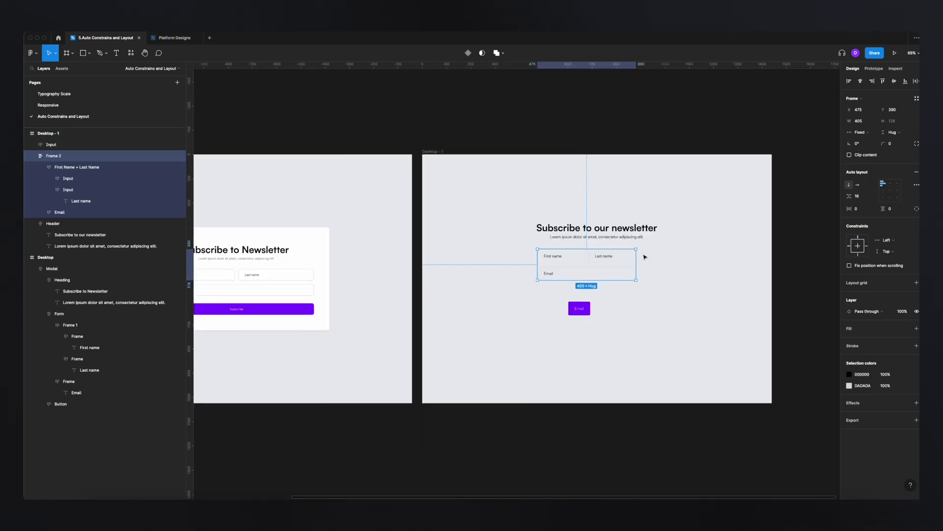
scroll(644, 256, up, 5)
scroll(425, 250, down, 5)
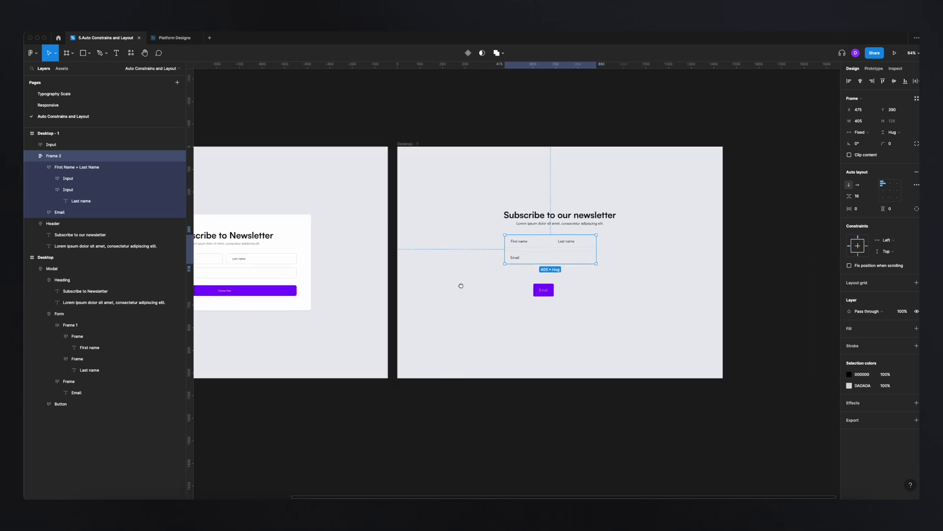
scroll(465, 242, up, 5)
drag(509, 237, 439, 268)
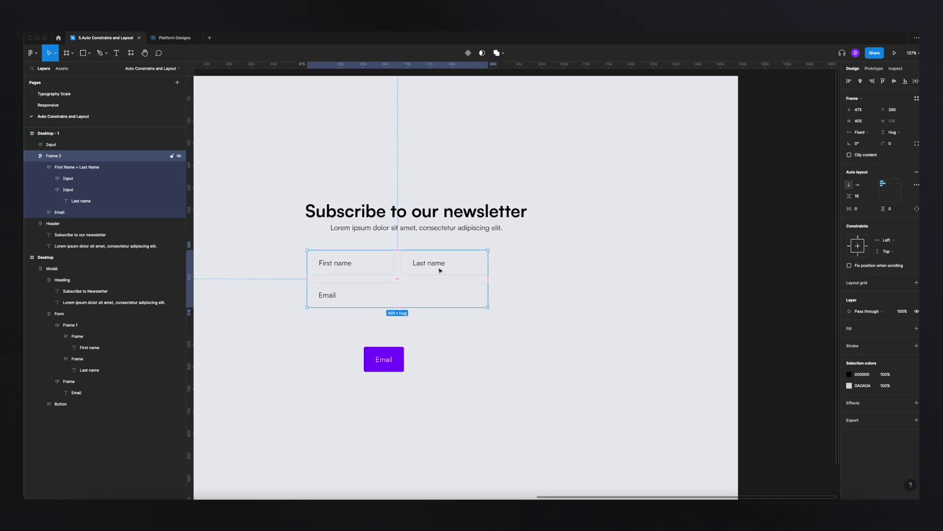
drag(278, 156, 558, 427)
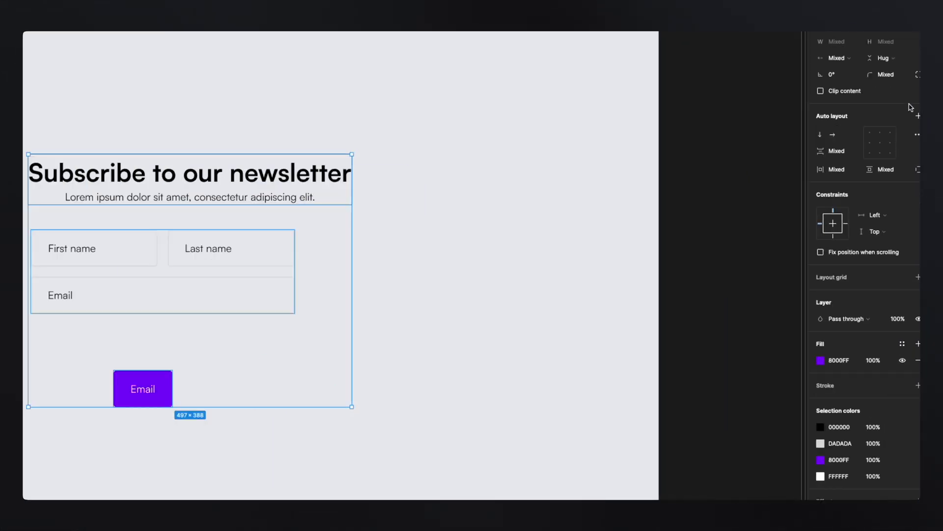
click(919, 115)
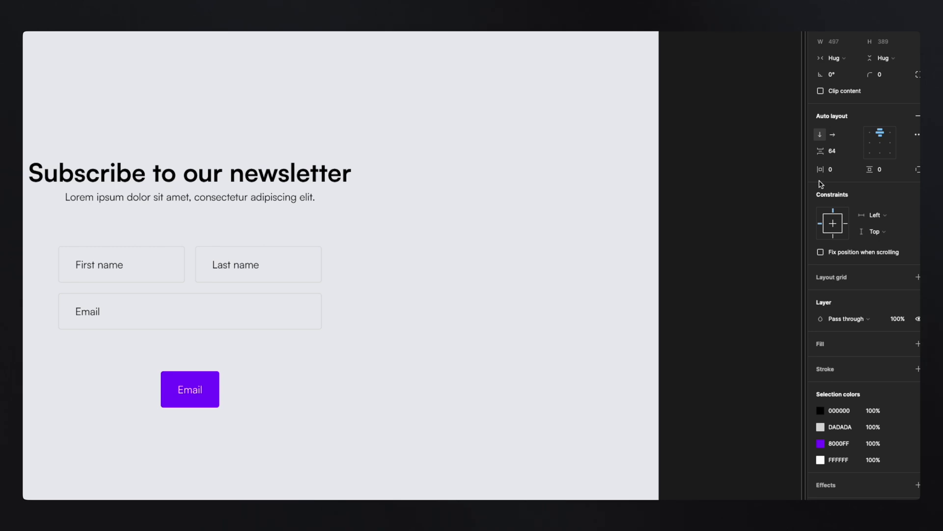
click(845, 152)
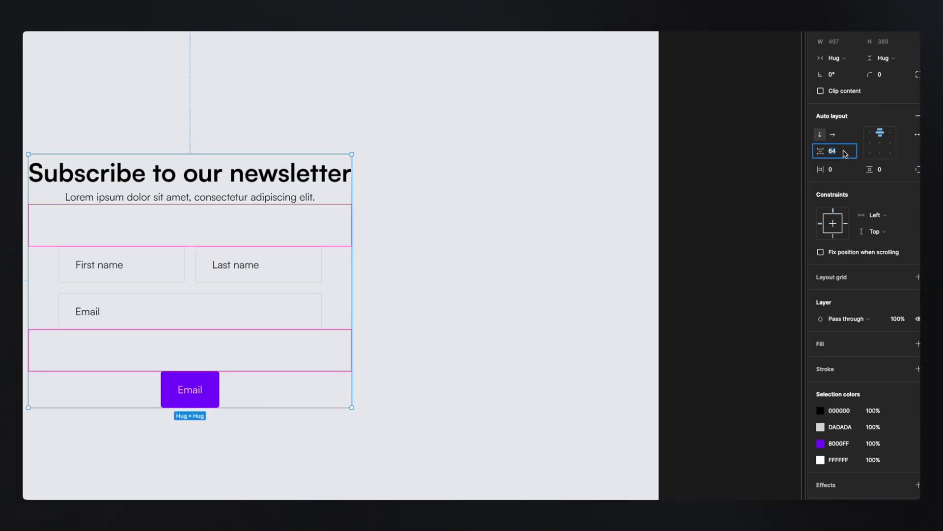
text(32)
key(Return)
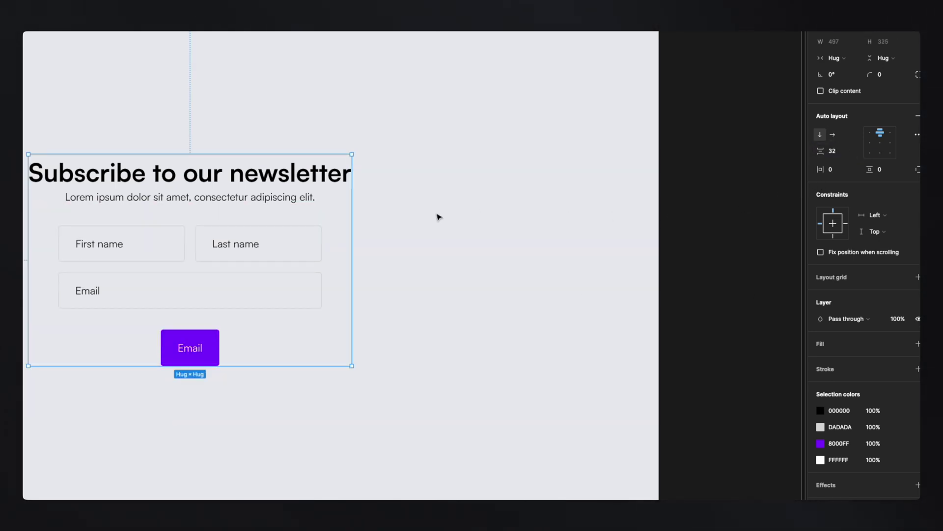
Set the width of the frame holding all inputs to fill its container.
click(282, 250)
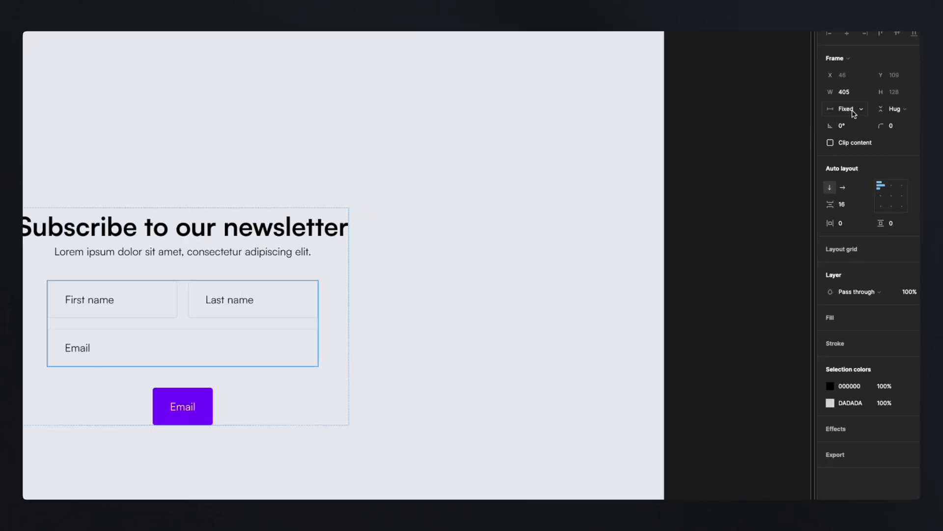
click(854, 113)
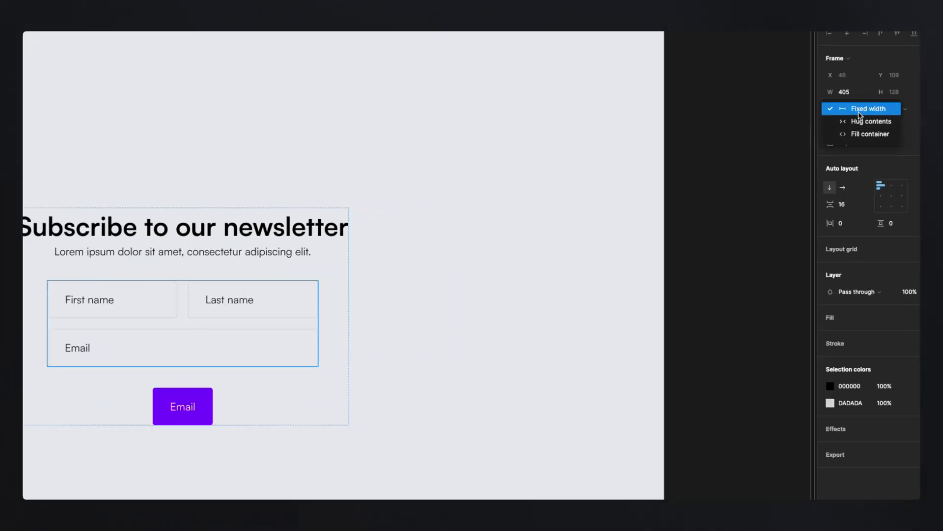
click(870, 134)
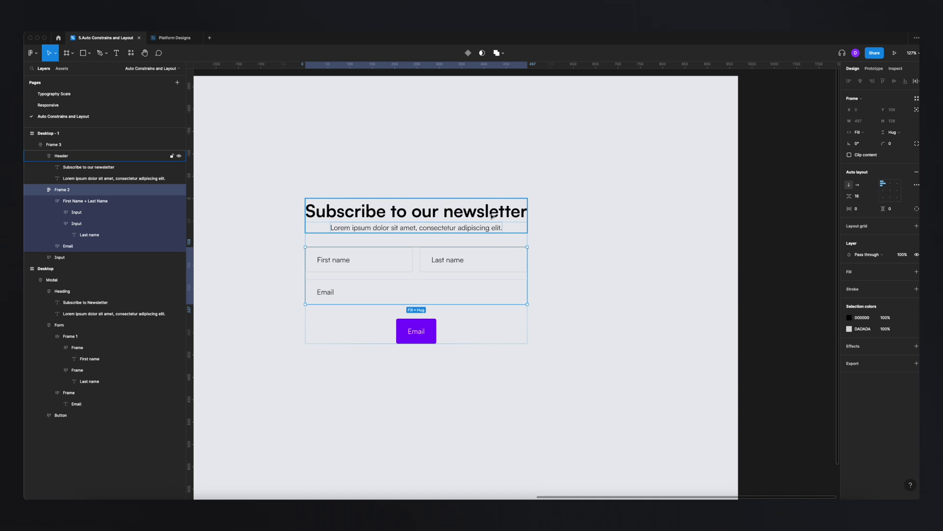
Set the "Header" frame's width to fill its container.
click(491, 216)
double_click(491, 218)
key(Escape)
key(Escape)
click(502, 224)
click(857, 133)
click(872, 142)
Set the "Subscribe to our newsletter" text's width to fill its container.
click(457, 211)
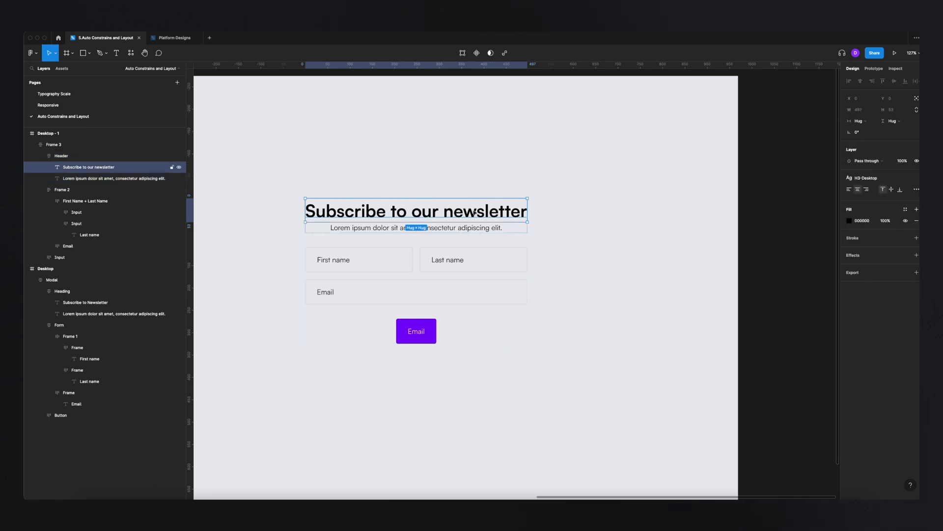
click(859, 121)
click(870, 131)
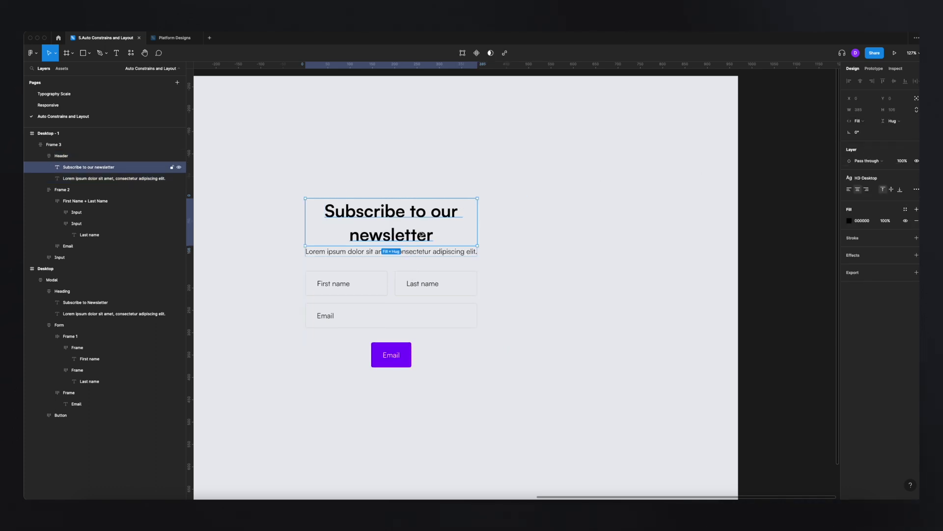
Rename the outer "Frame 3" that holds the header, inputs and button to "Popup".
click(417, 251)
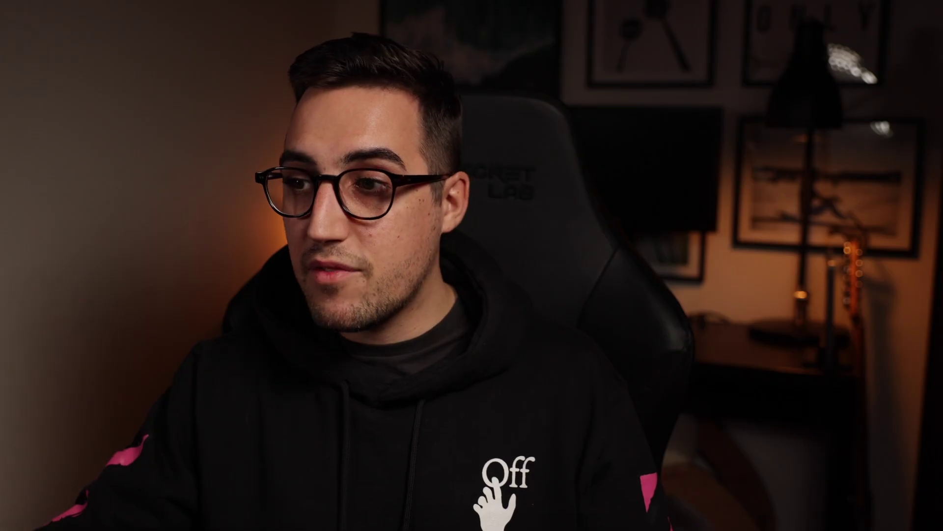
click(61, 145)
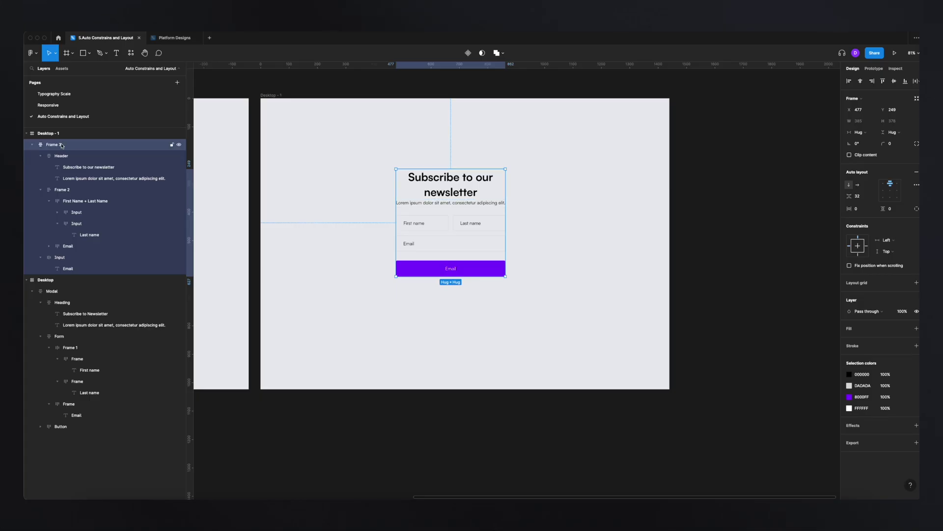
double_click(61, 145)
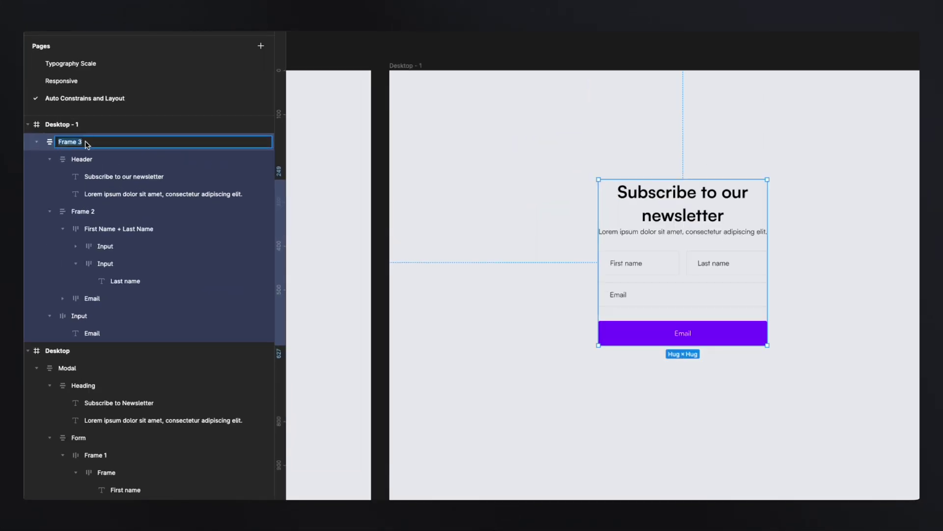
text(Popup)
key(Return)
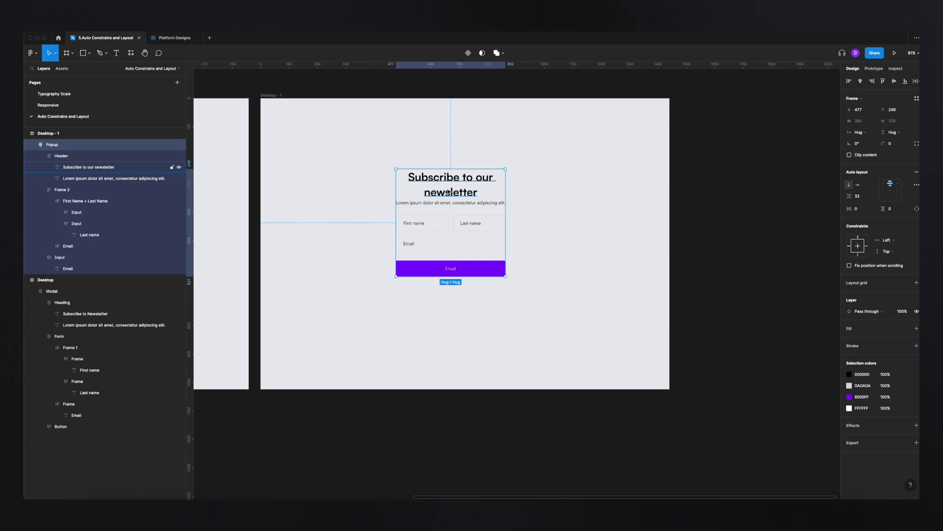
Set the Popup frame's horizontal and vertical auto layout padding to 64 each.
scroll(677, 214, up, 5)
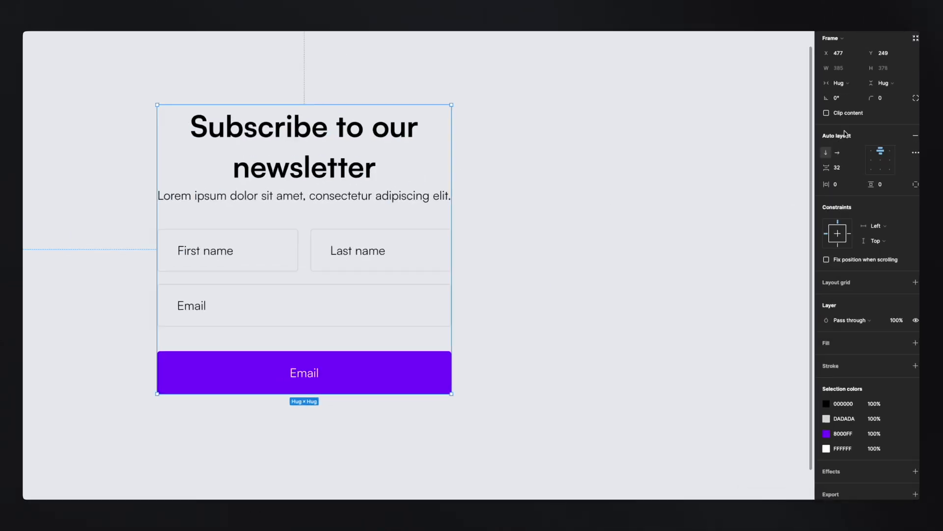
click(847, 186)
text(64)
key(Return)
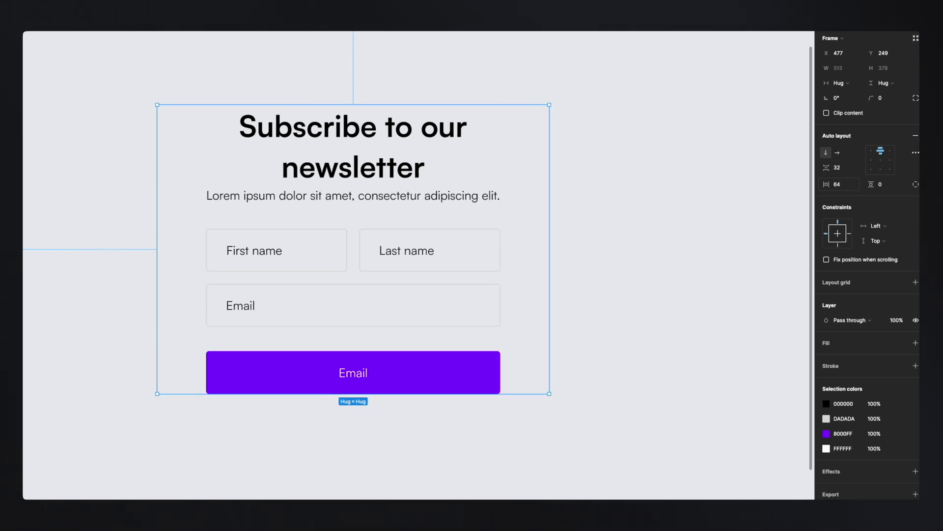
click(885, 187)
text(64)
key(Return)
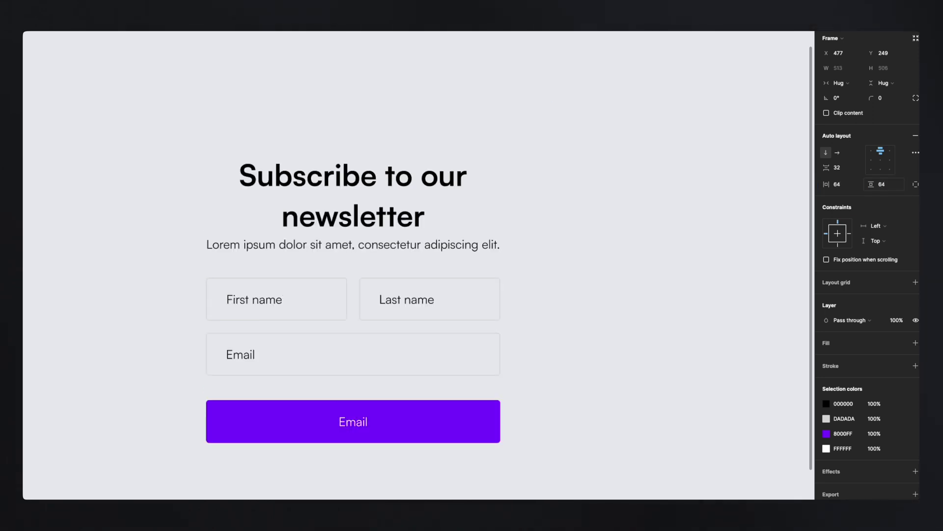
Round the Popup frame's corners to 20 and give it a white FFFFFF fill.
click(885, 98)
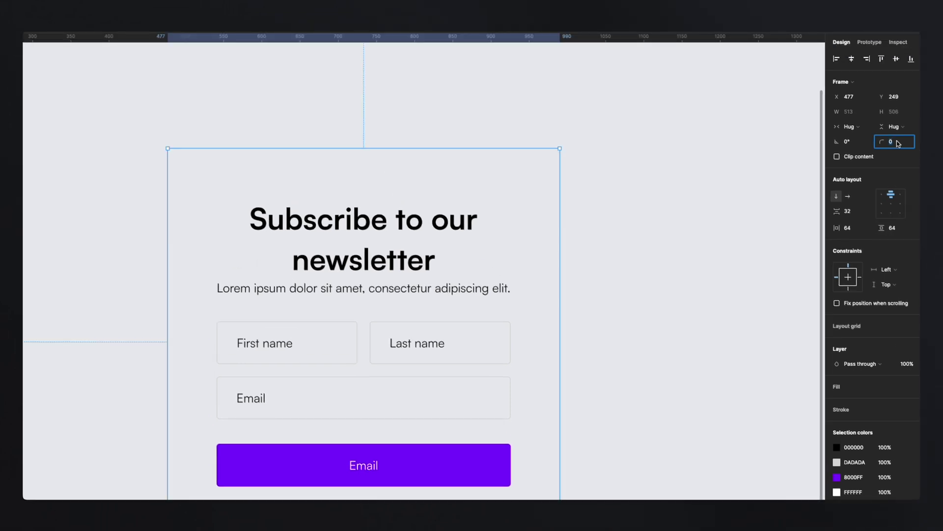
text(20)
key(Return)
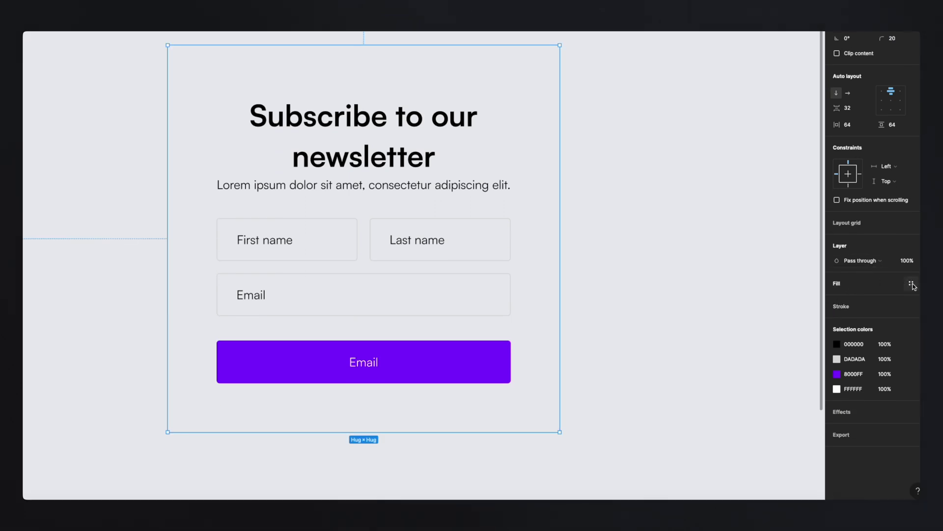
click(912, 284)
key(Escape)
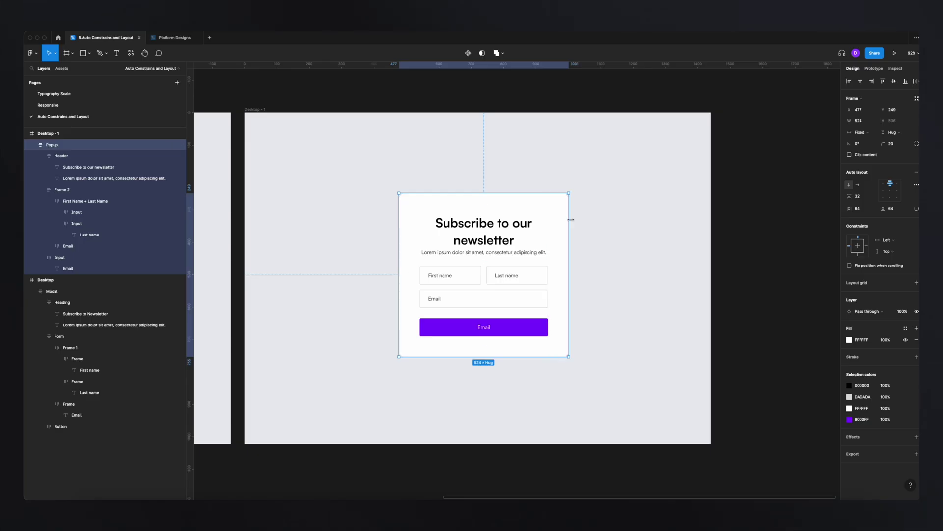
Narrow the Popup frame to about 281 wide and set the lorem ipsum text's width to fill its container.
drag(565, 222, 490, 223)
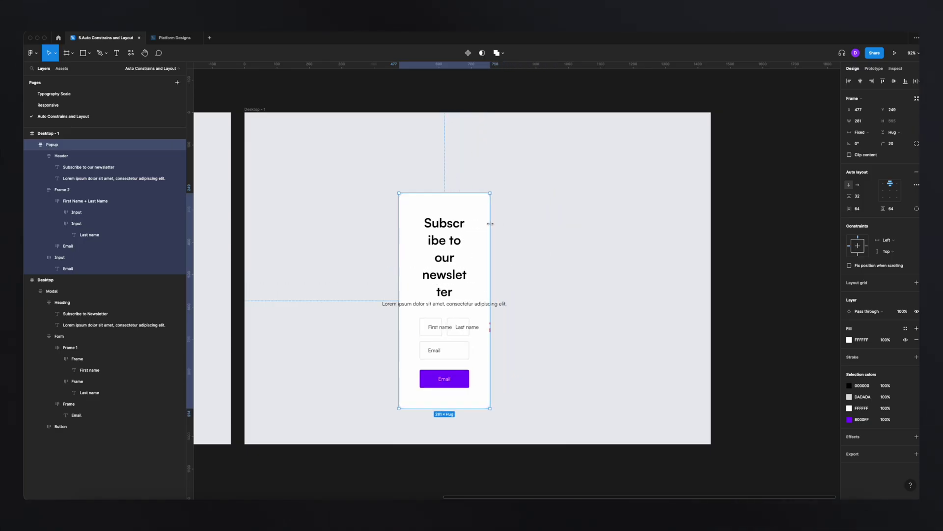
click(470, 307)
click(489, 304)
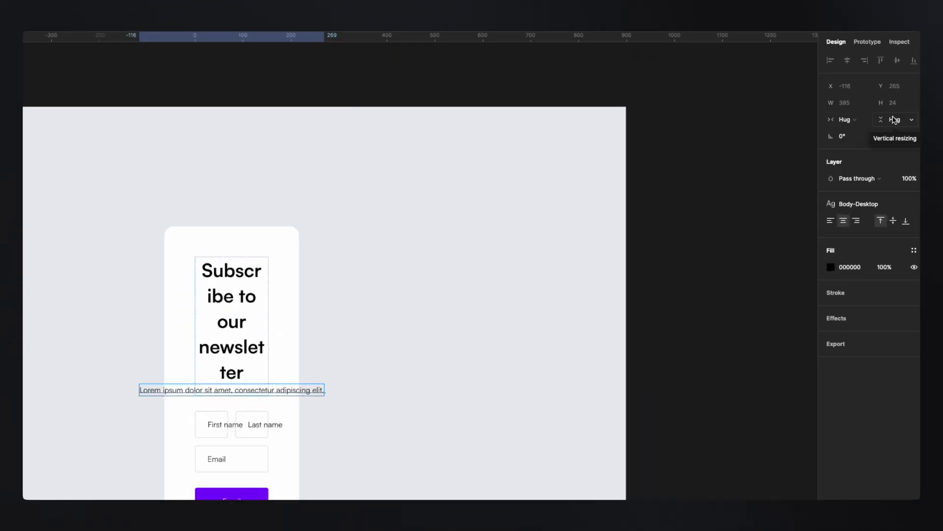
click(846, 121)
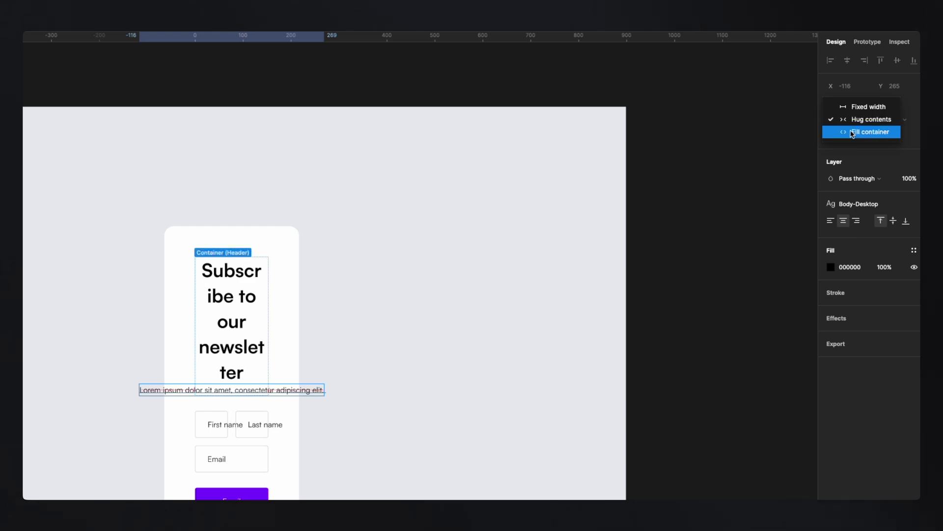
click(865, 131)
Set the widths of the "First name" and "Last name" placeholder texts to fill their input containers.
click(237, 420)
click(216, 426)
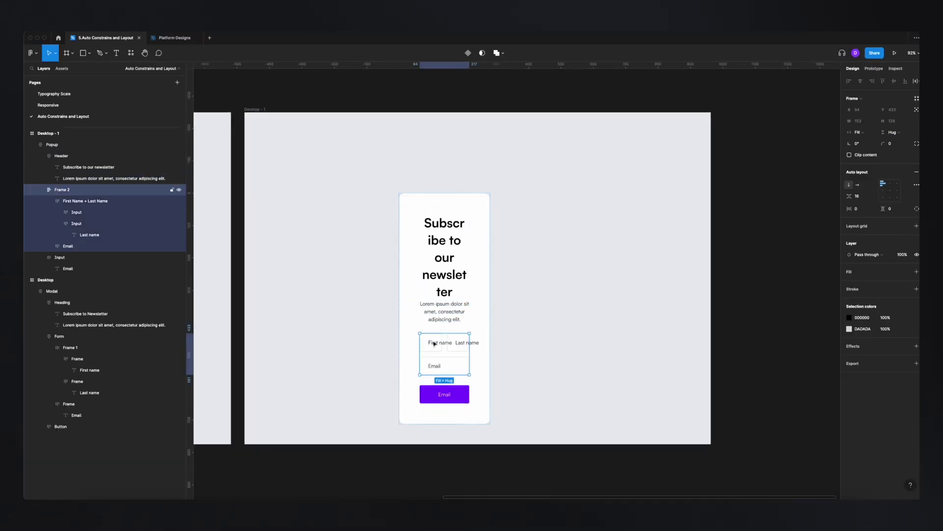
double_click(434, 344)
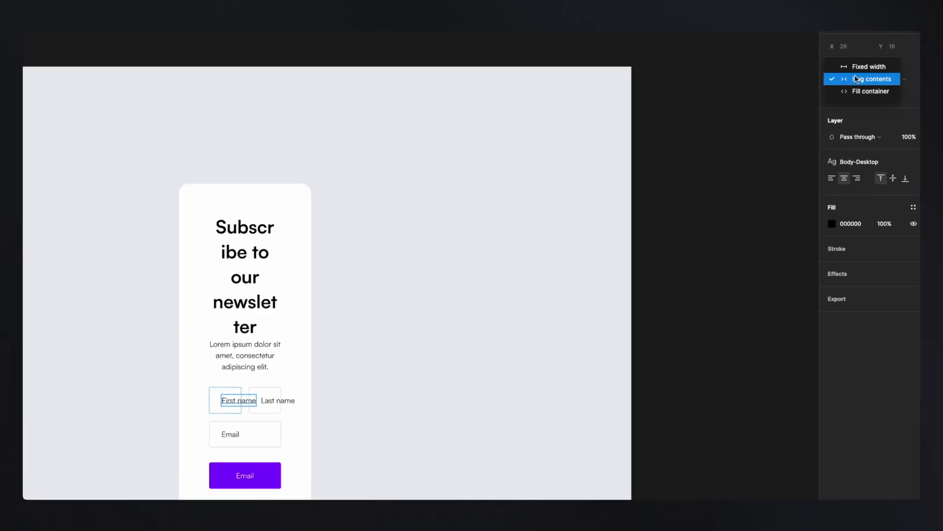
click(860, 121)
click(863, 91)
click(274, 400)
double_click(274, 400)
click(855, 81)
click(870, 91)
Set the width of the "Email" placeholder text in the email input to fill its container.
scroll(321, 393, down, 2)
click(231, 447)
double_click(231, 451)
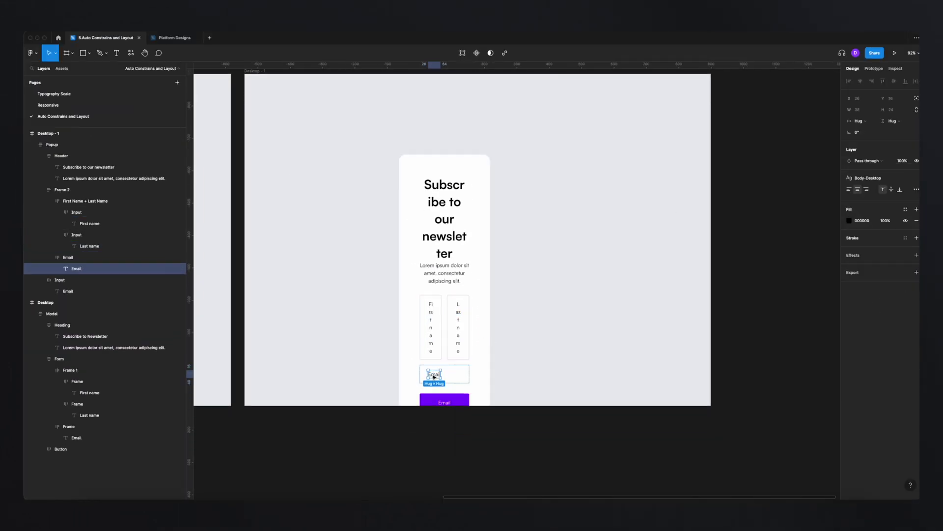
click(858, 121)
click(863, 131)
Move the Popup frame higher in the Desktop - 1 frame and widen it by its right edge.
click(653, 239)
drag(474, 194, 461, 133)
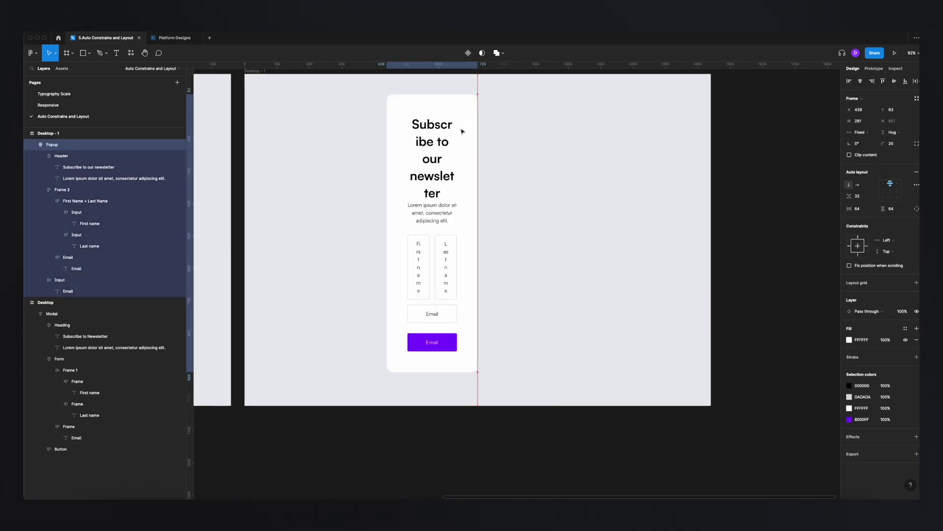
drag(479, 171, 575, 173)
Left-align the "Email" placeholder text inside the email input.
click(486, 200)
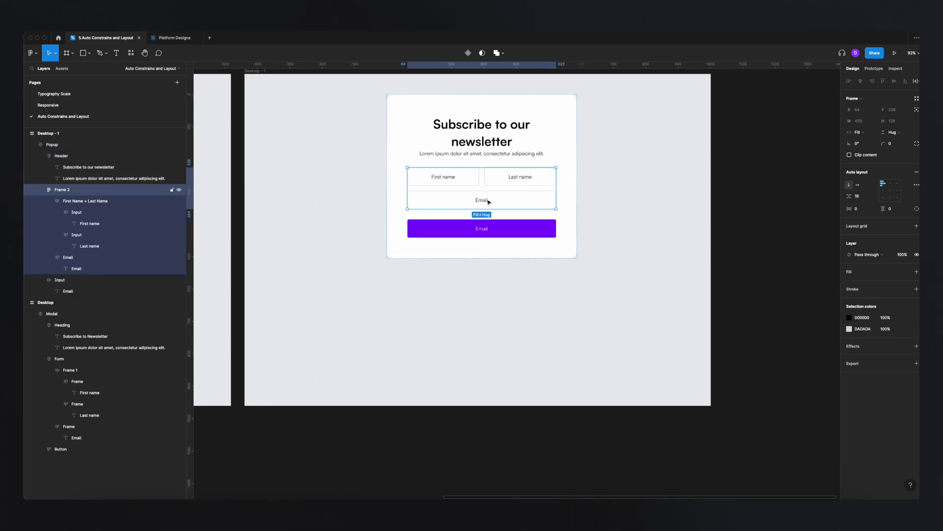
click(489, 201)
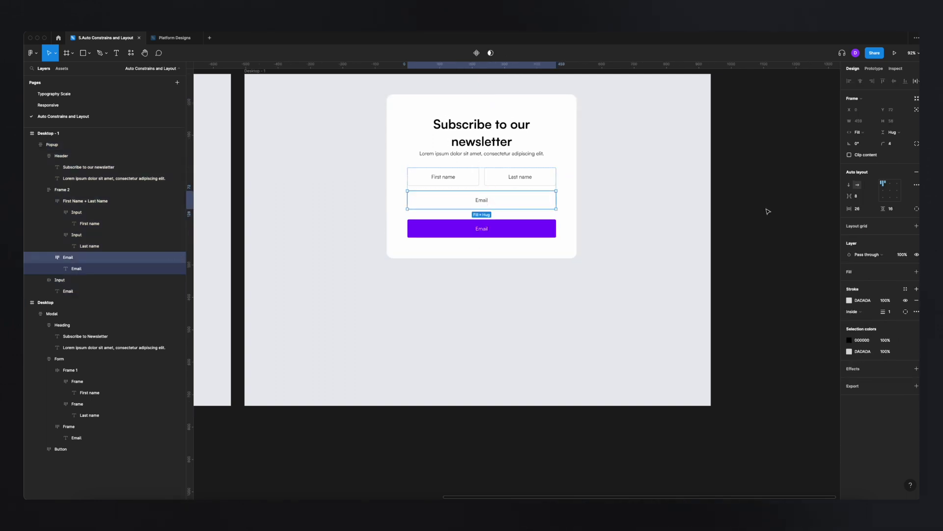
click(486, 200)
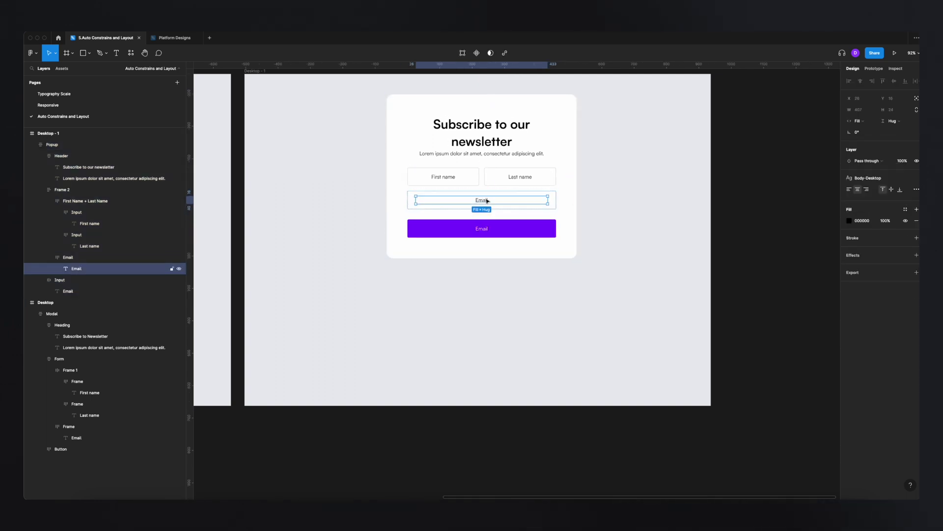
click(849, 191)
scroll(666, 205, up, 3)
Left-align the "Last name" and "First name" placeholder texts in their inputs.
click(501, 229)
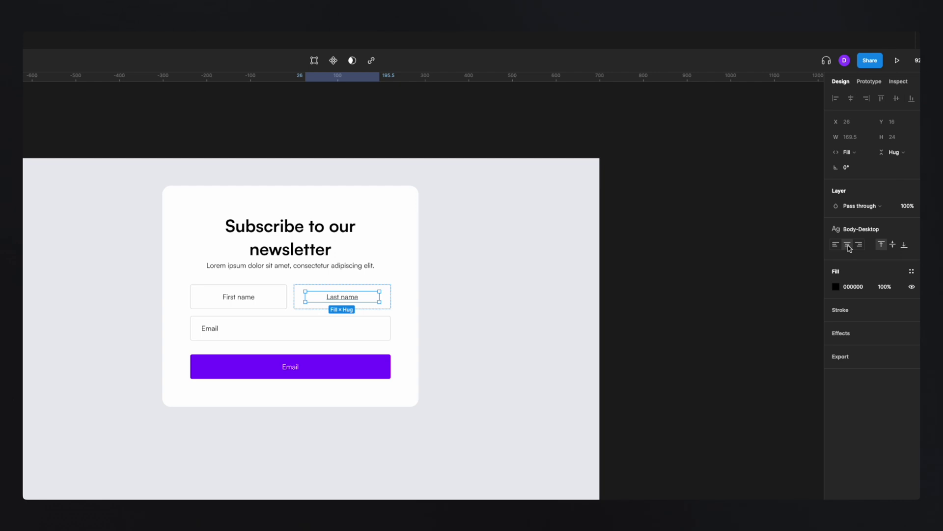
click(835, 245)
click(238, 301)
click(836, 244)
Place the Popup frame in the centre of the Desktop - 1 frame, at about X 405, Y 286.
click(461, 253)
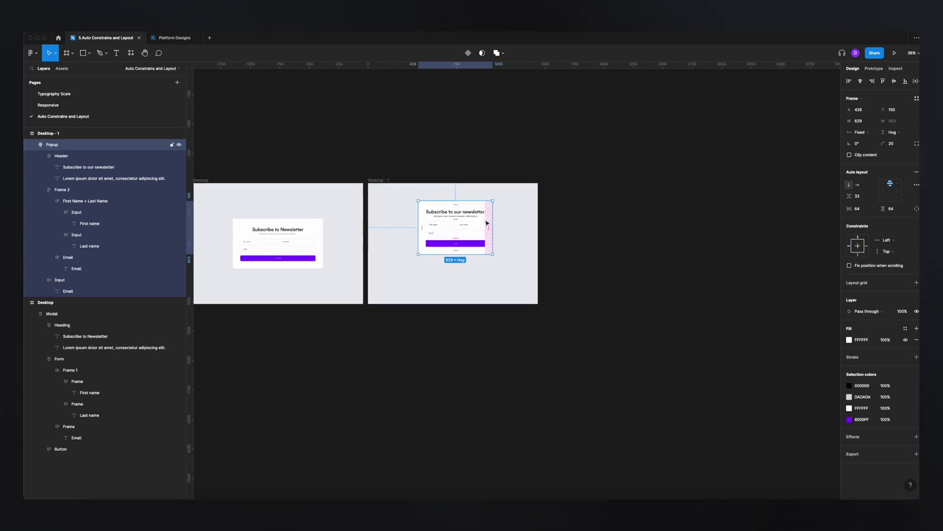
scroll(457, 232, up, 5)
scroll(465, 254, down, 3)
drag(442, 230, 438, 252)
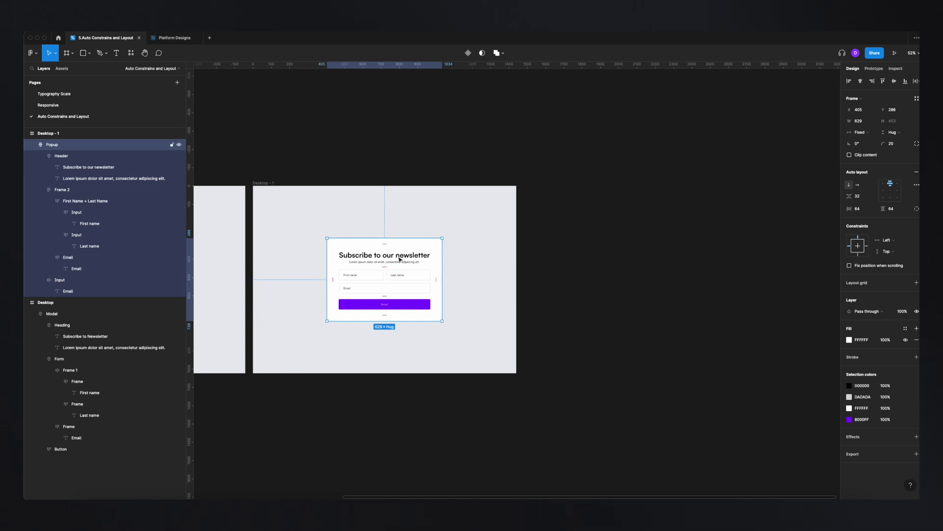
Resize the Desktop - 1 frame from its corner to about 1431 × 1024.
click(261, 182)
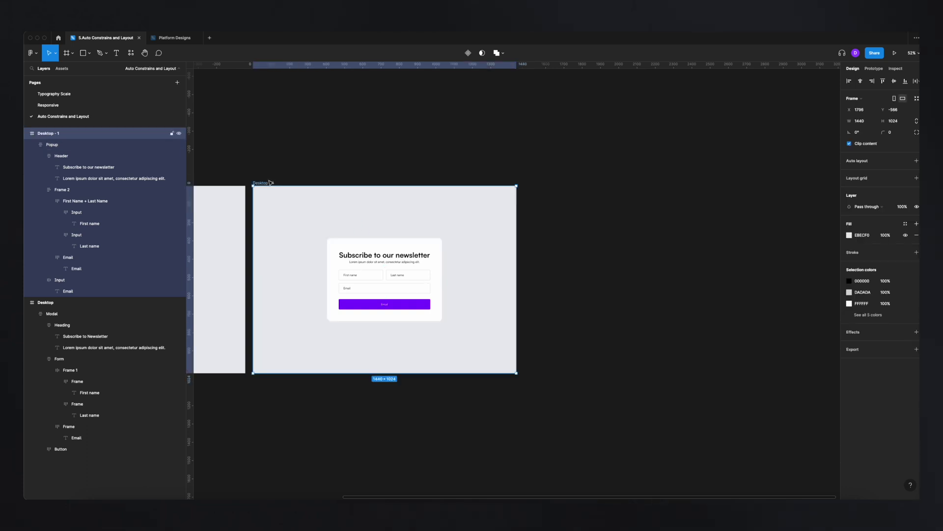
click(395, 251)
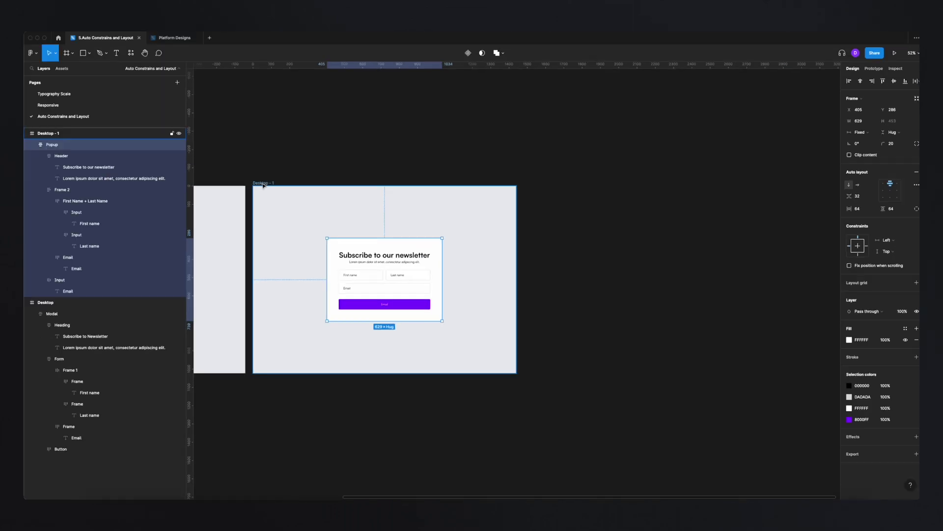
key(shift+Return)
drag(518, 373, 514, 295)
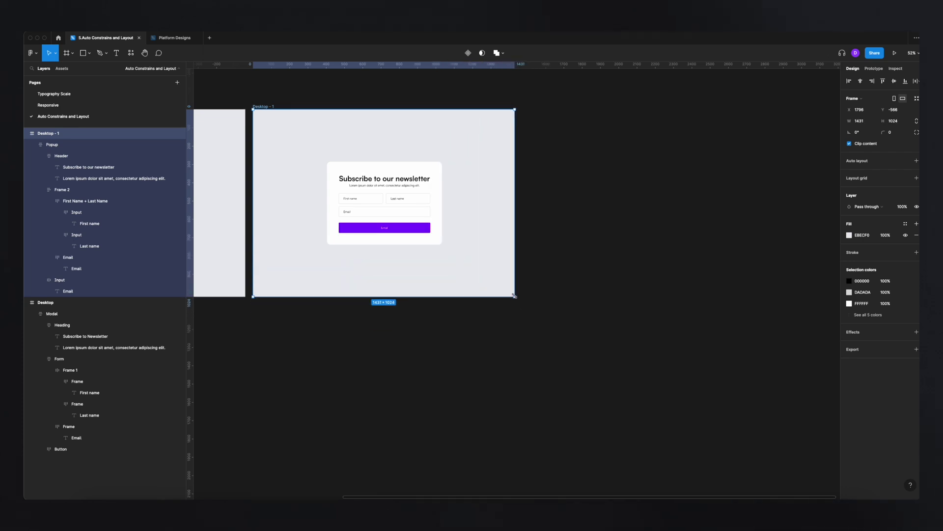
Set the Popup frame's horizontal constraint to Left and right.
click(374, 190)
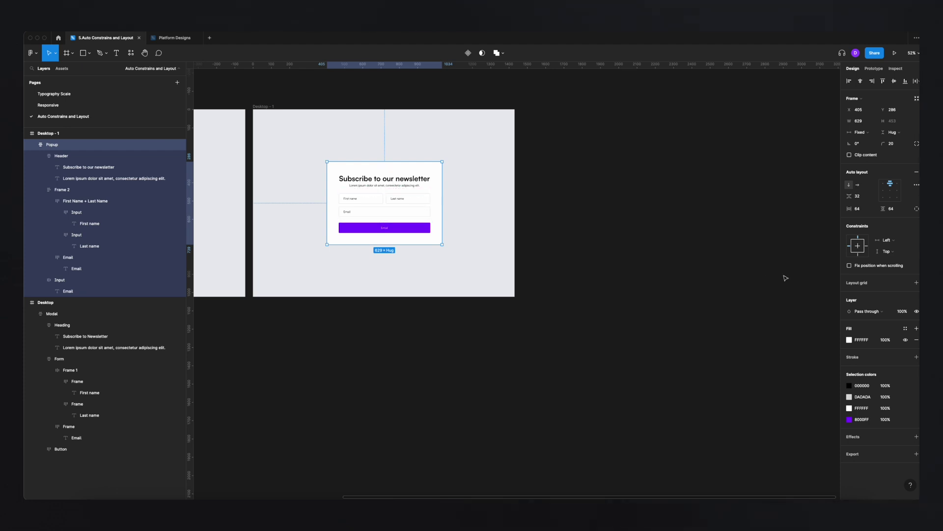
click(898, 239)
click(887, 256)
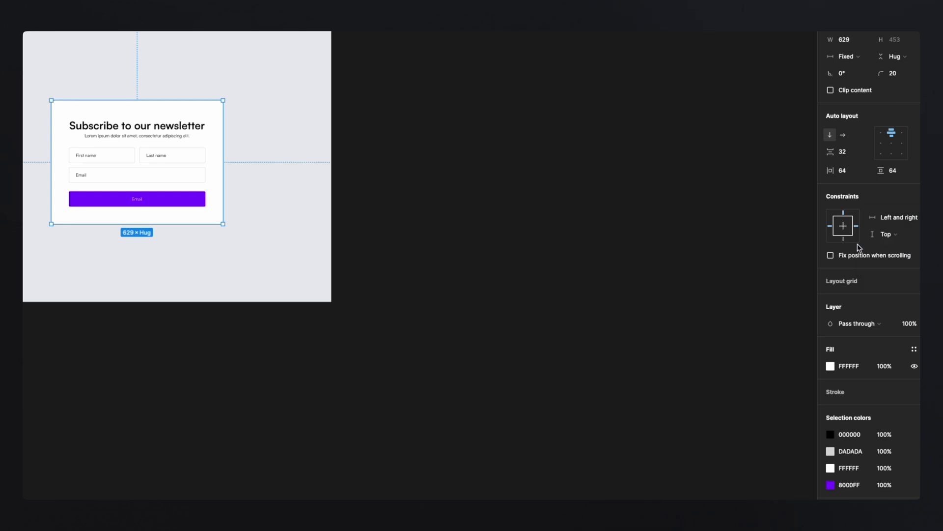
Try narrowing the Desktop - 1 frame to test how the Popup responds to its constraints.
click(106, 62)
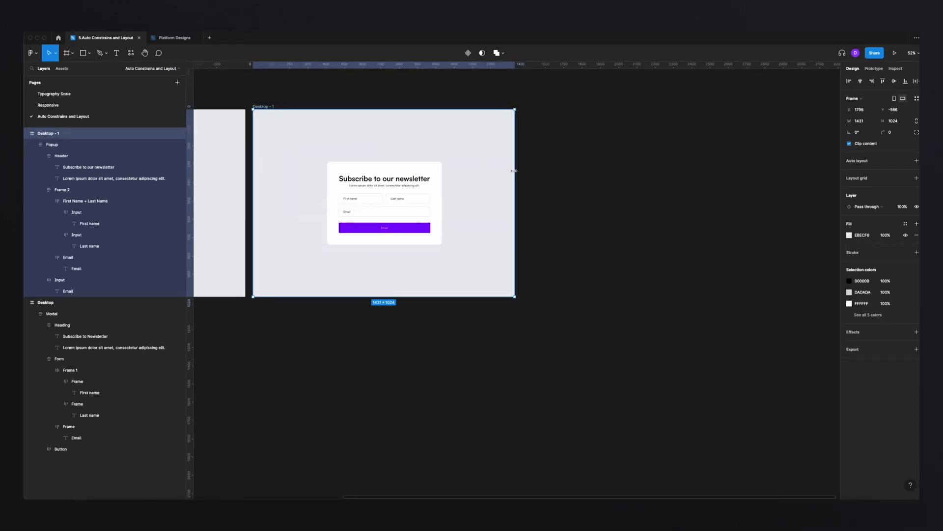
drag(514, 171, 455, 170)
scroll(372, 195, down, 3)
scroll(418, 164, down, 3)
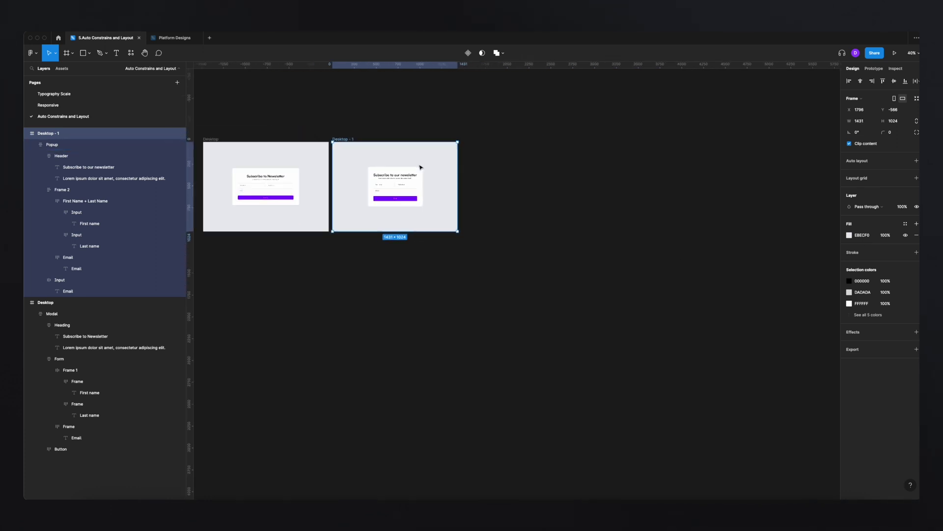
Add an iPhone 13 mini frame and place it beside Desktop - 1 with their upper edges aligned.
scroll(418, 163, up, 5)
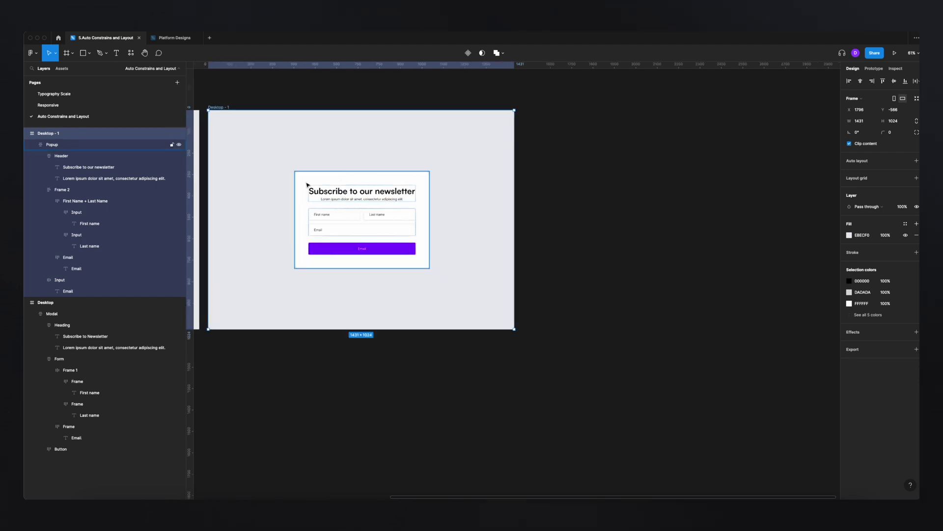
click(73, 53)
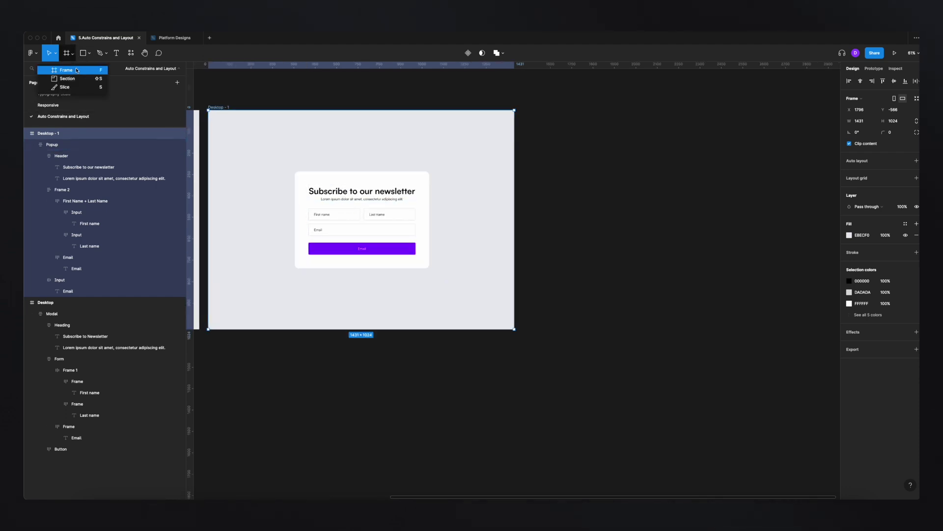
click(77, 71)
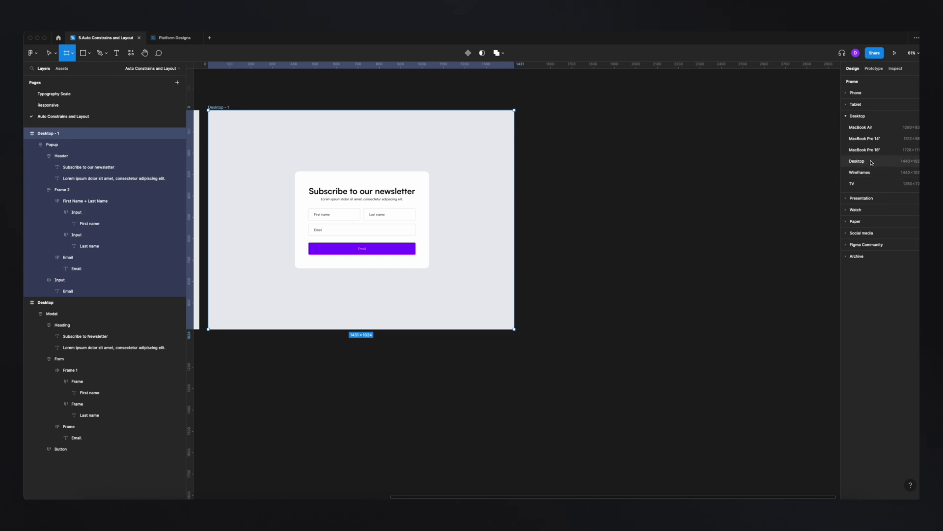
click(854, 93)
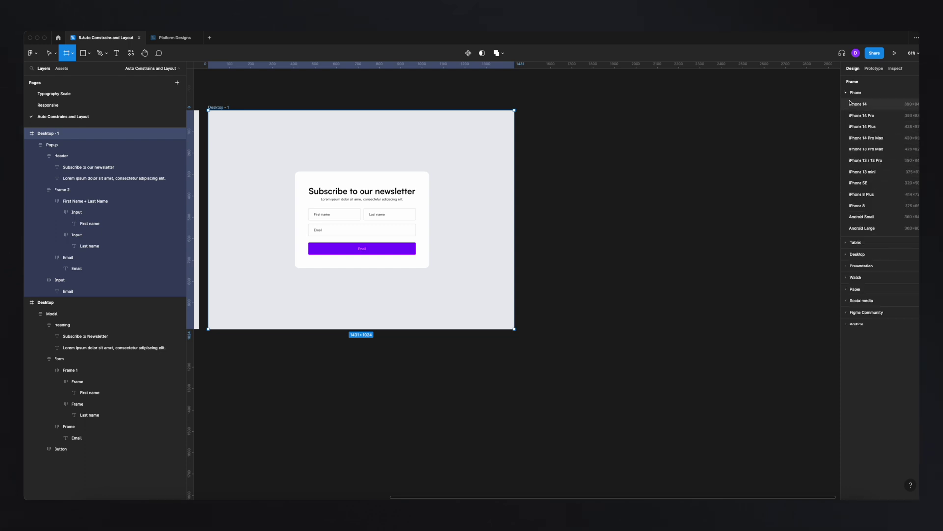
click(867, 172)
drag(530, 235, 537, 146)
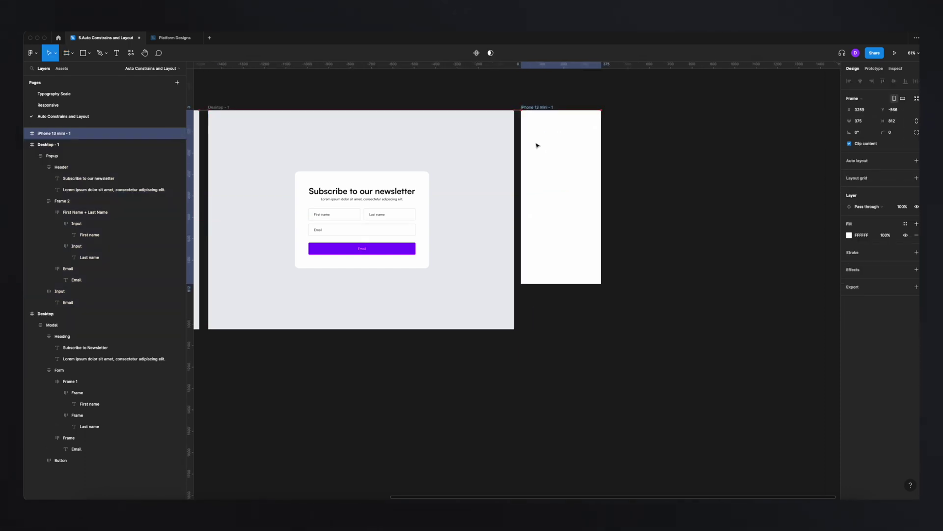
Fill the iPhone 13 mini - 1 frame with the light grey background colour sampled from the Desktop - 1 frame.
drag(346, 198, 577, 154)
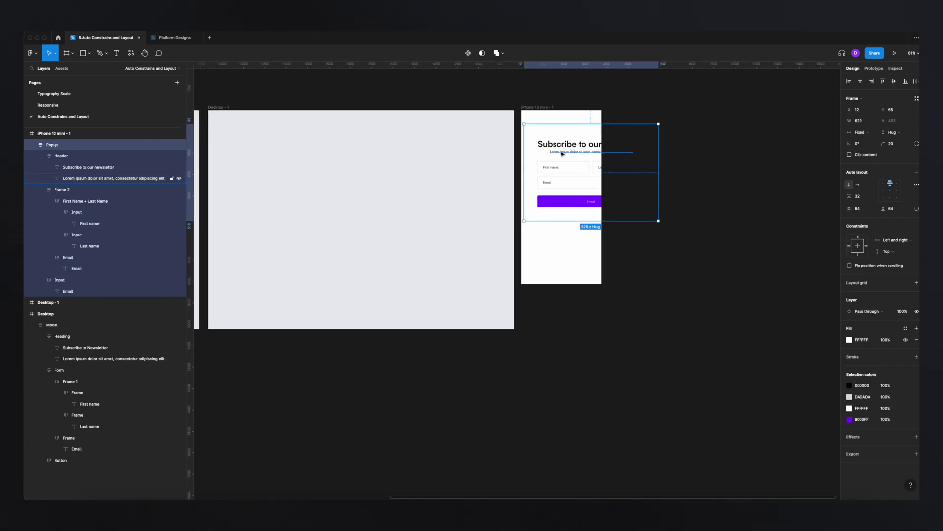
key(super+z)
click(543, 112)
click(849, 235)
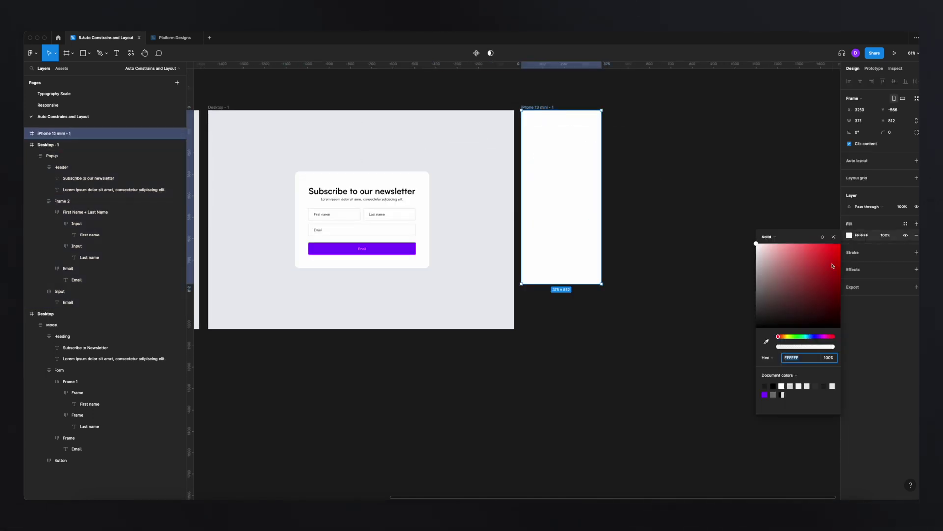
click(767, 341)
click(400, 154)
click(480, 202)
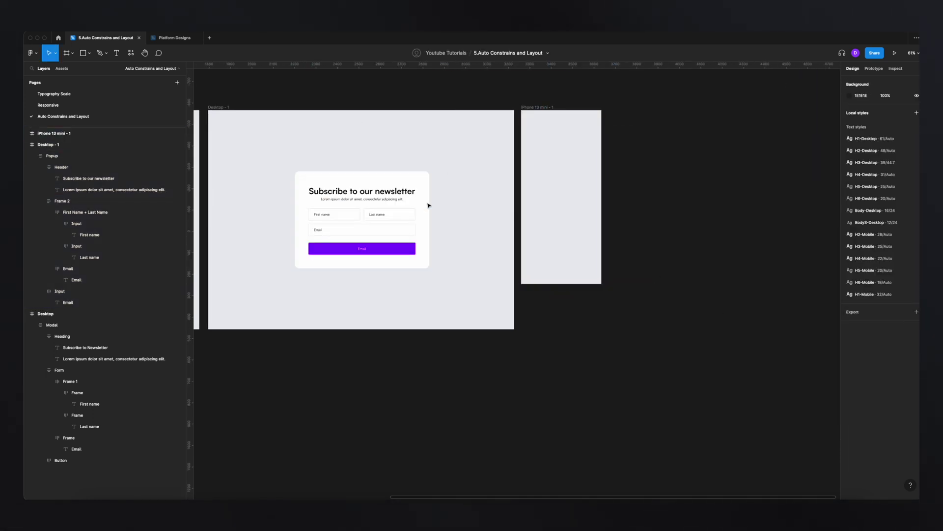
Place a copy of the Popup in the iPhone 13 mini - 1 frame and narrow it to about 298 wide.
click(327, 203)
drag(326, 203, 561, 157)
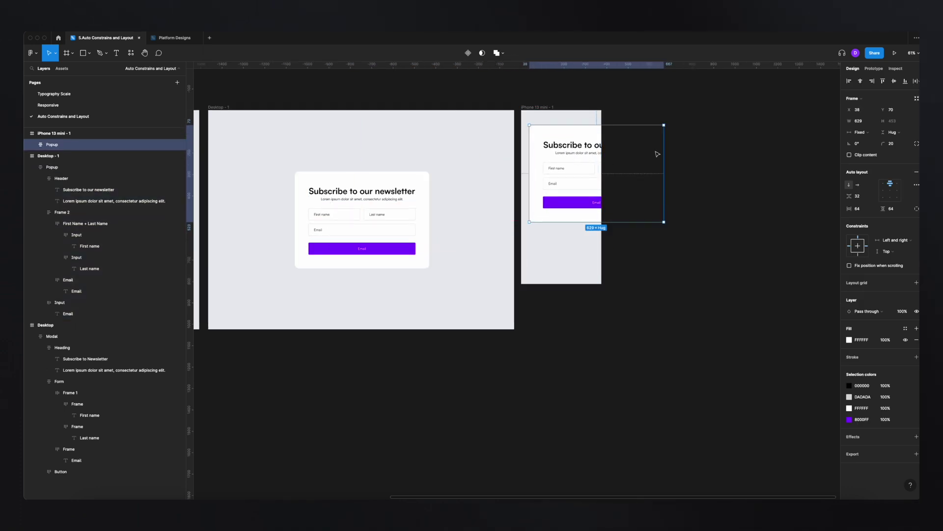
drag(662, 150, 585, 150)
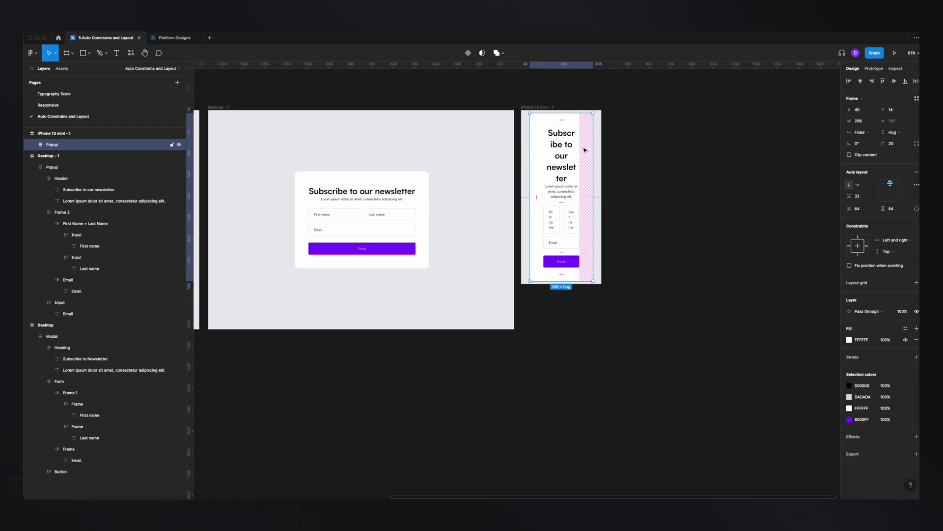
scroll(585, 149, up, 5)
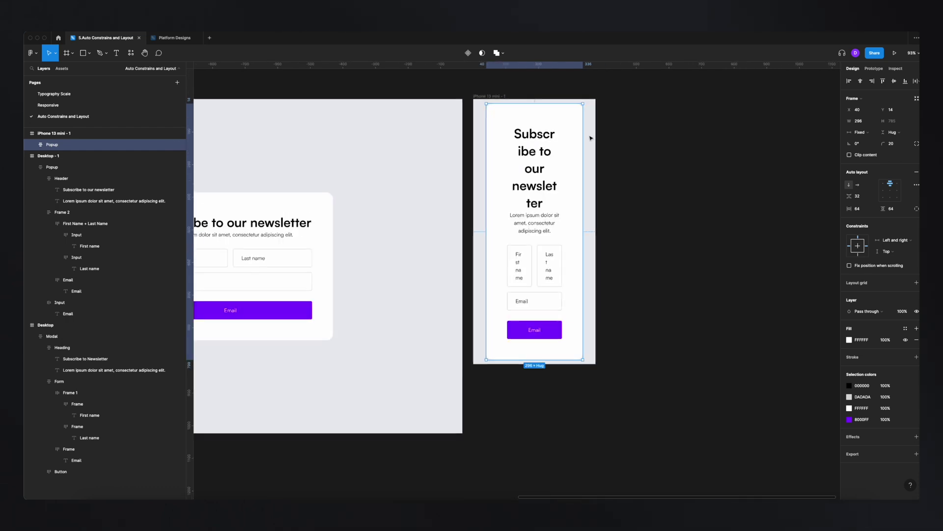